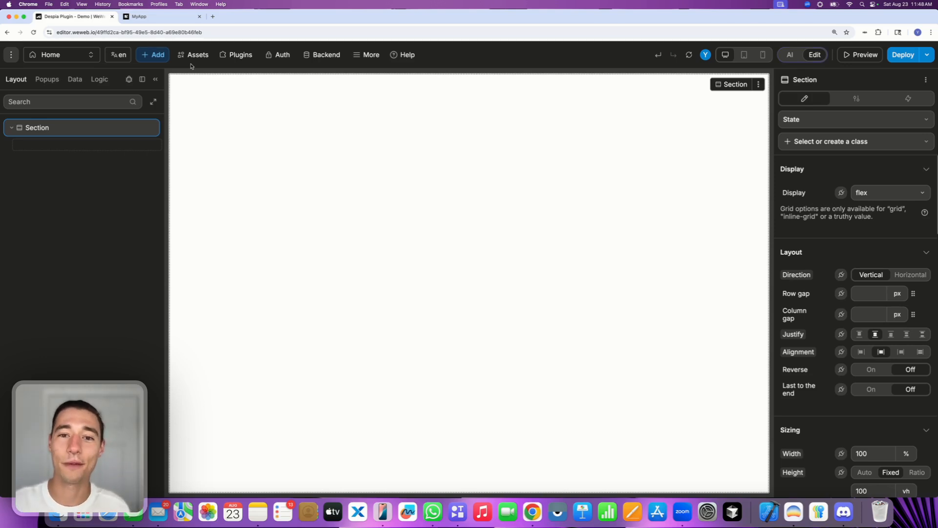
# Review the libraries added to and available for the project, then close the library list
pyautogui.click(195, 55)
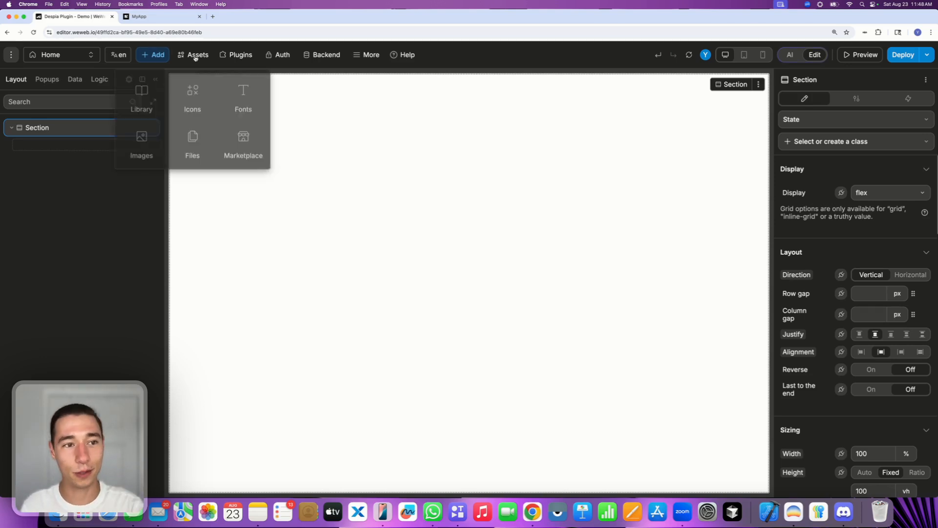
pyautogui.click(146, 91)
pyautogui.click(139, 82)
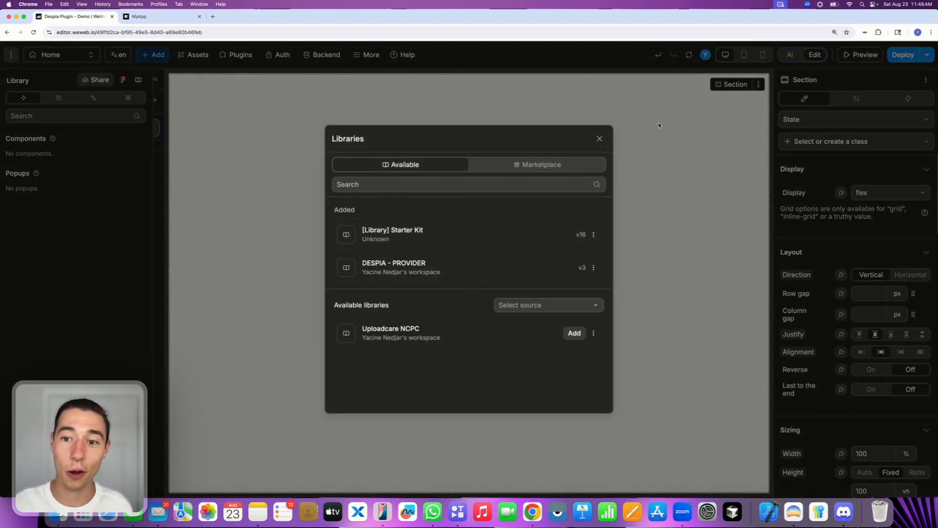
pyautogui.click(600, 139)
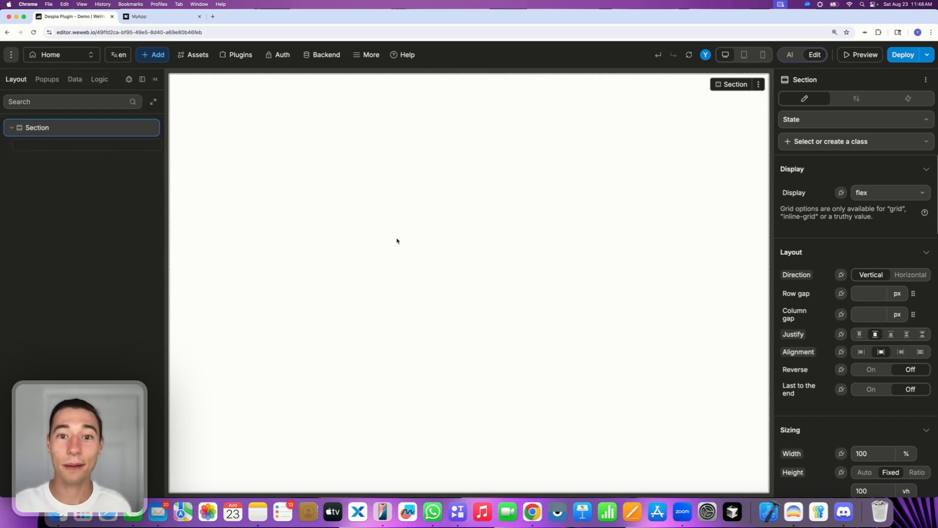
# Add the Despia Plugin component from the DESPIA - PROVIDER library to the Home page's section
pyautogui.click(154, 55)
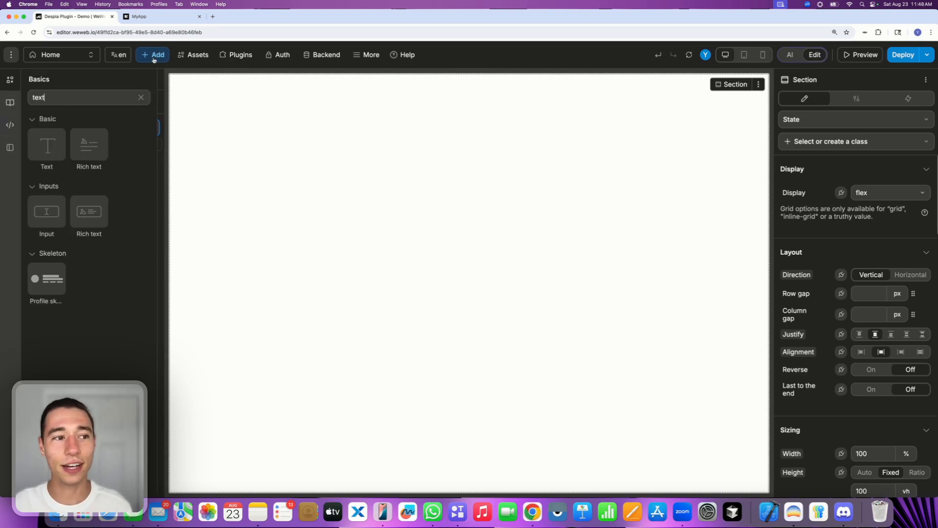
pyautogui.click(11, 104)
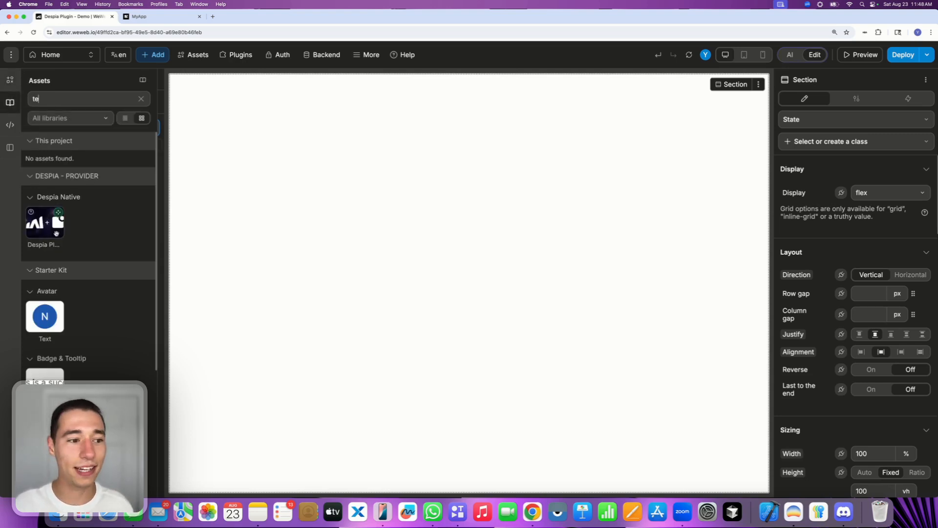
pyautogui.moveTo(45, 226)
pyautogui.mouseDown()
pyautogui.moveTo(327, 163)
pyautogui.moveTo(331, 175)
pyautogui.moveTo(276, 134)
pyautogui.moveTo(296, 81)
pyautogui.mouseUp()
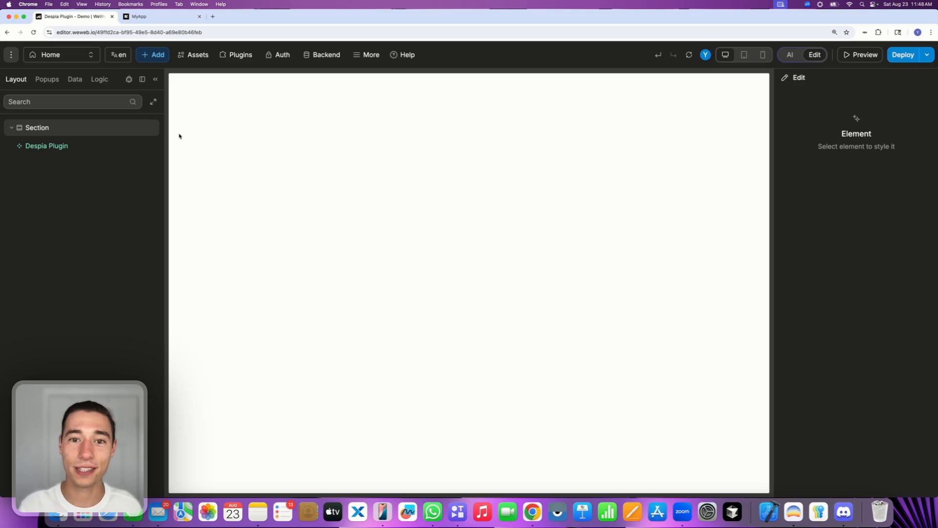
# Add a basic Text element to the section and move the Despia Plugin component above it
pyautogui.click(84, 150)
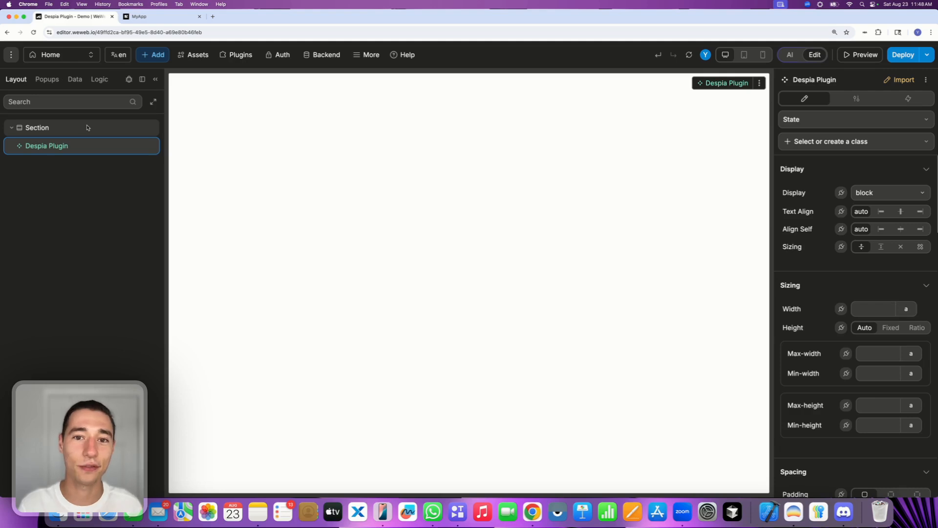
pyautogui.click(87, 128)
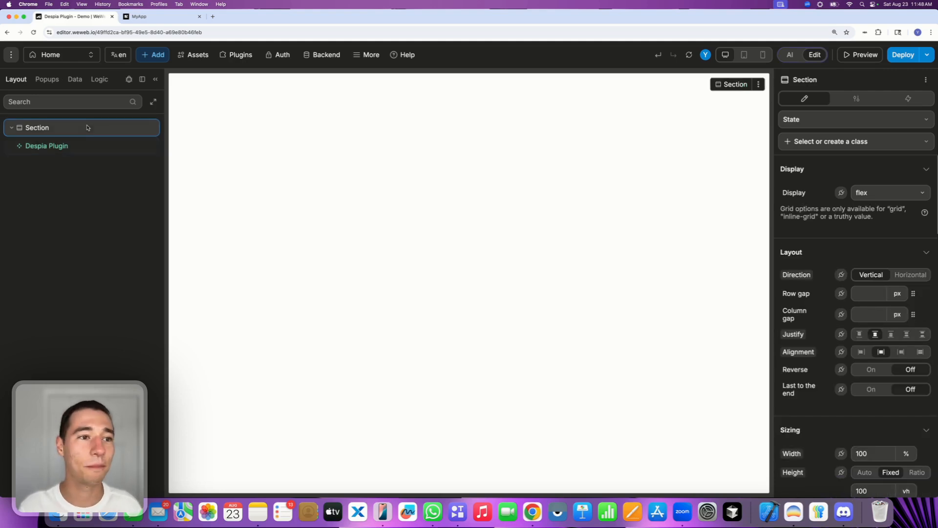
pyautogui.click(162, 55)
pyautogui.write('text')
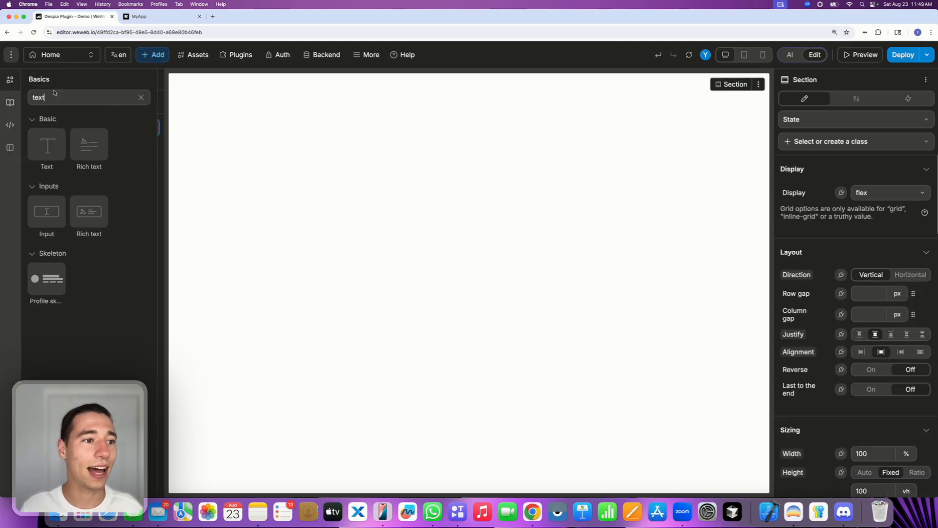
pyautogui.moveTo(43, 143); pyautogui.dragTo(354, 182)
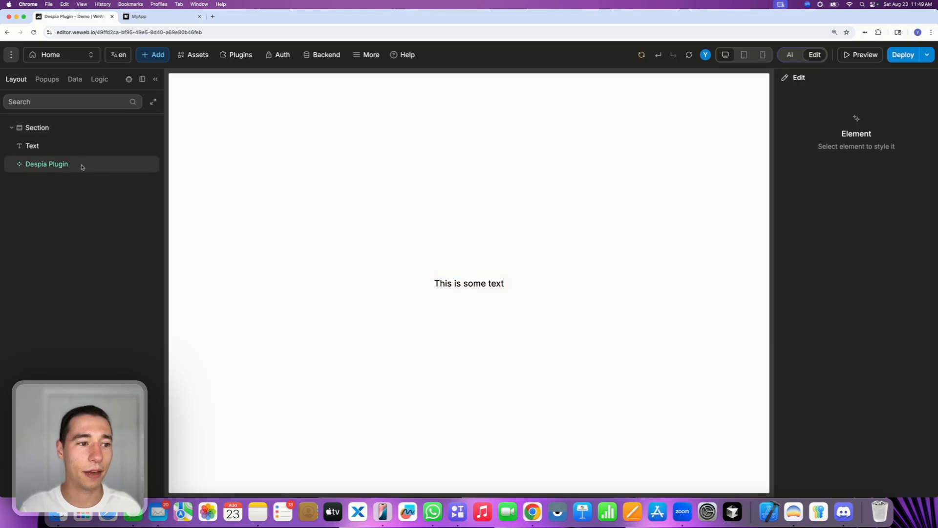
pyautogui.moveTo(80, 164); pyautogui.dragTo(74, 134)
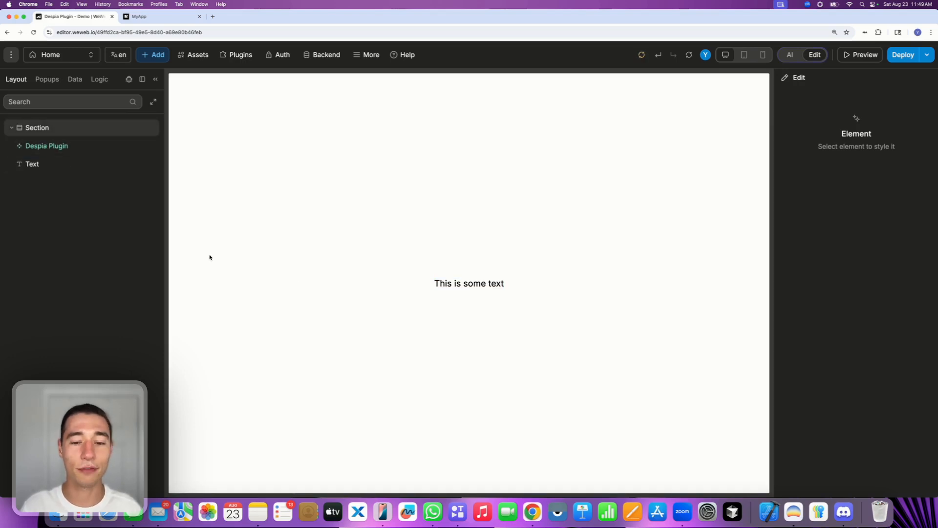
# Bind the text element's content to the Despia Plugin - trackingdisabled variable
pyautogui.click(477, 286)
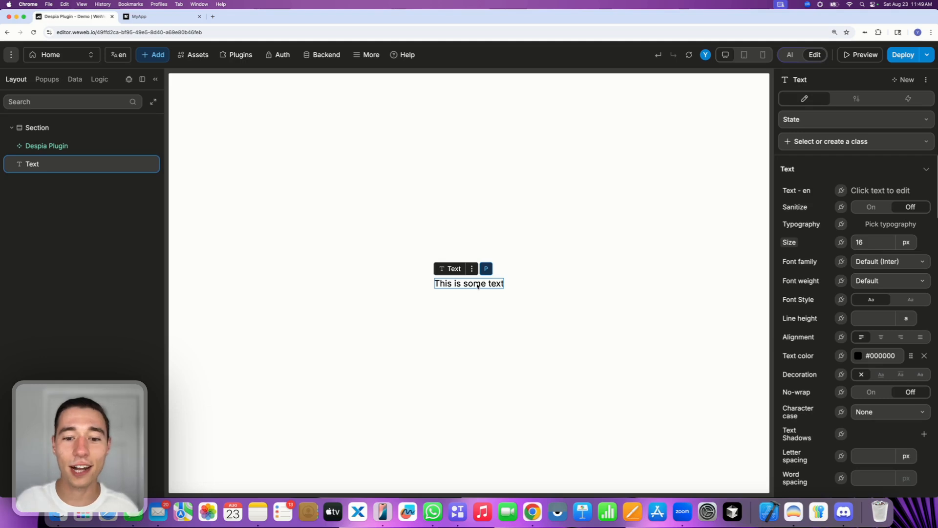
pyautogui.click(842, 191)
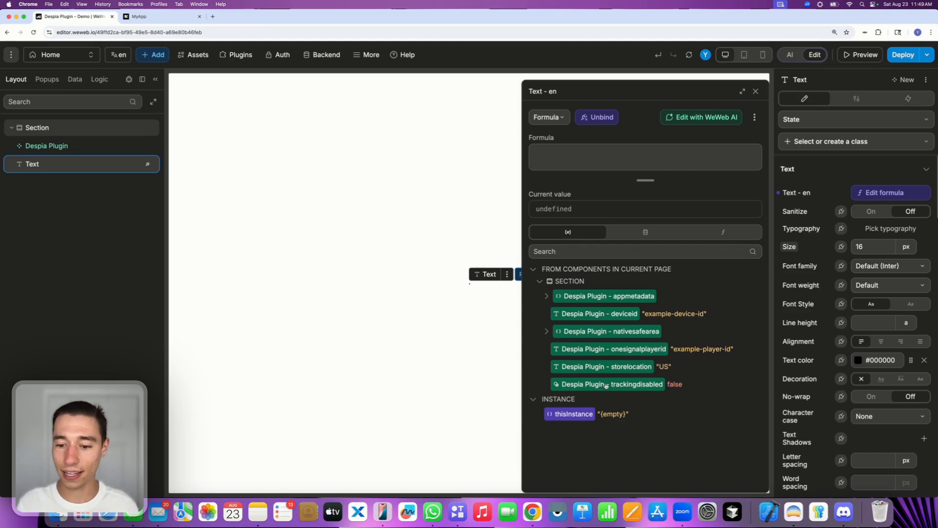
pyautogui.moveTo(606, 385); pyautogui.dragTo(628, 156)
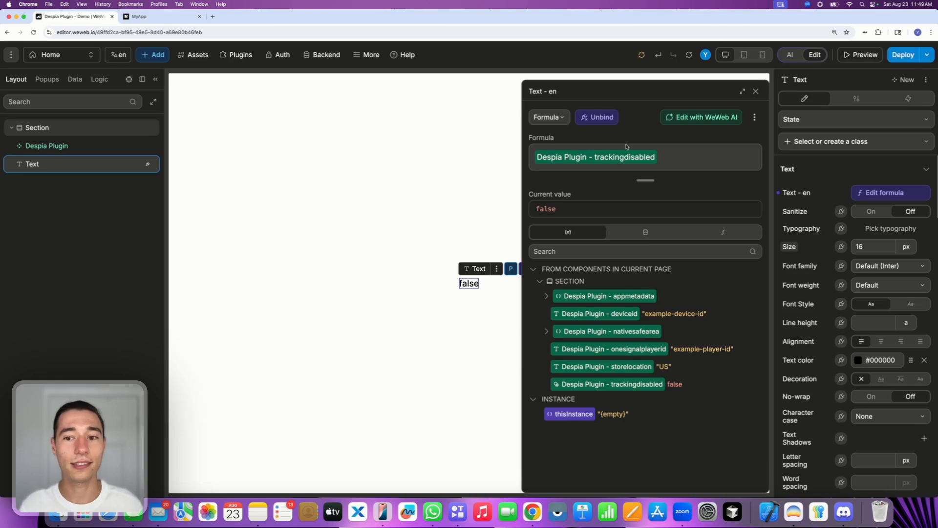
pyautogui.click(756, 91)
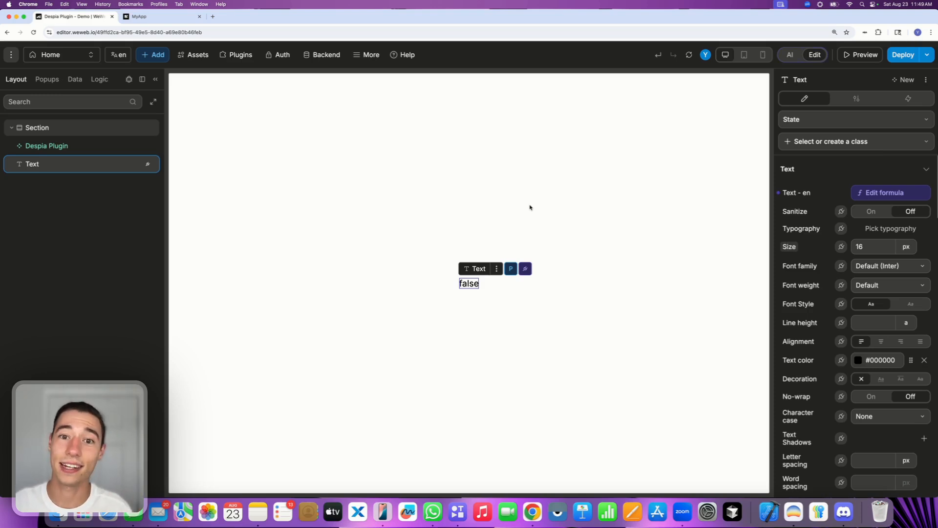
pyautogui.click(489, 212)
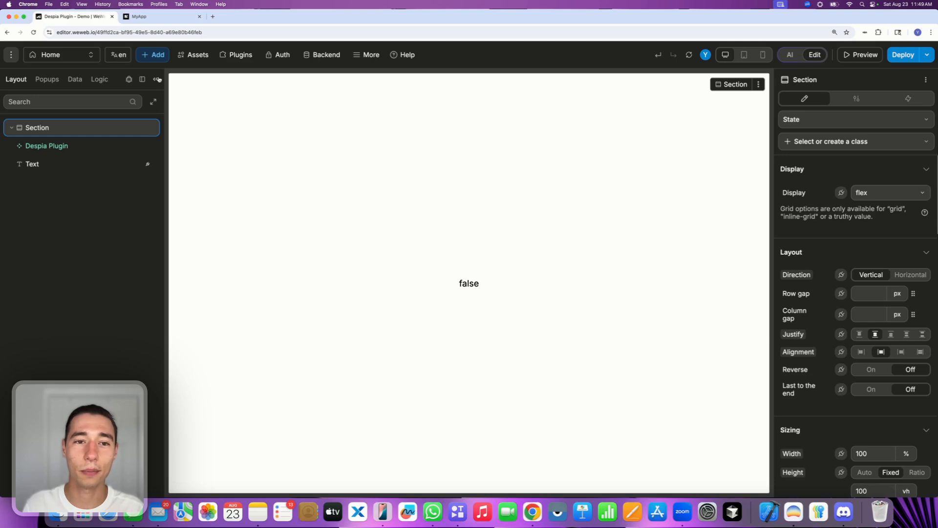
pyautogui.click(97, 80)
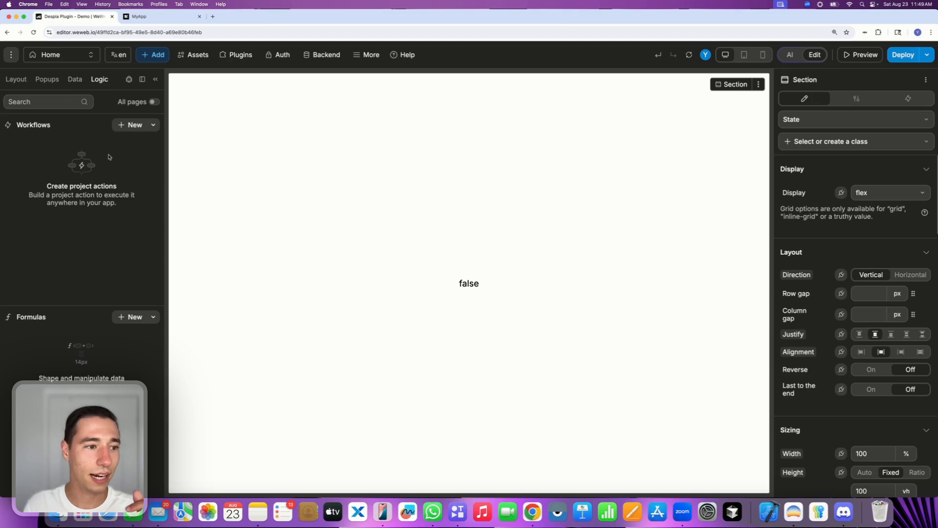
pyautogui.click(133, 125)
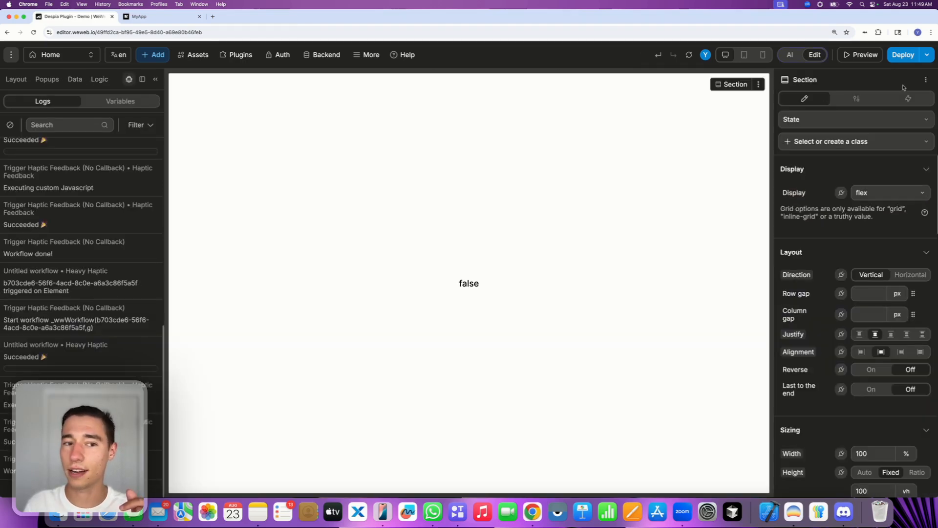
pyautogui.click(909, 85)
pyautogui.click(100, 79)
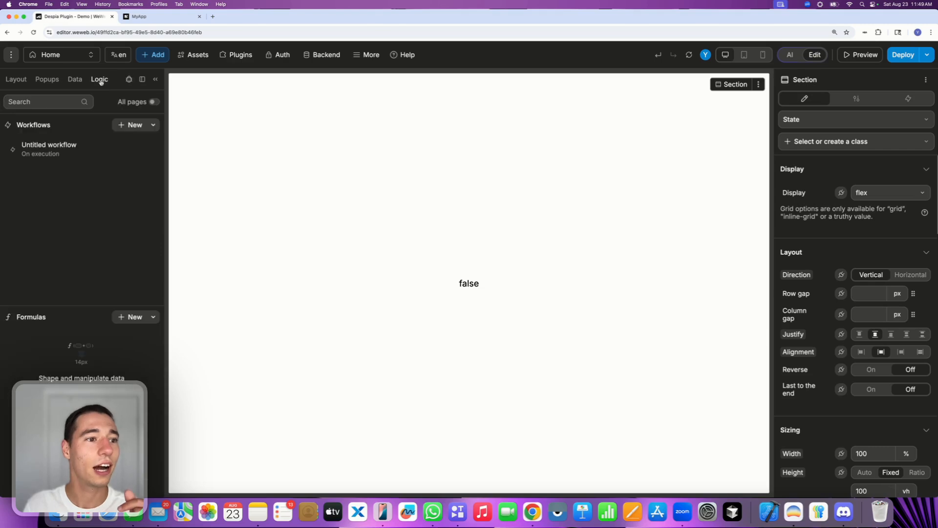
pyautogui.click(151, 155)
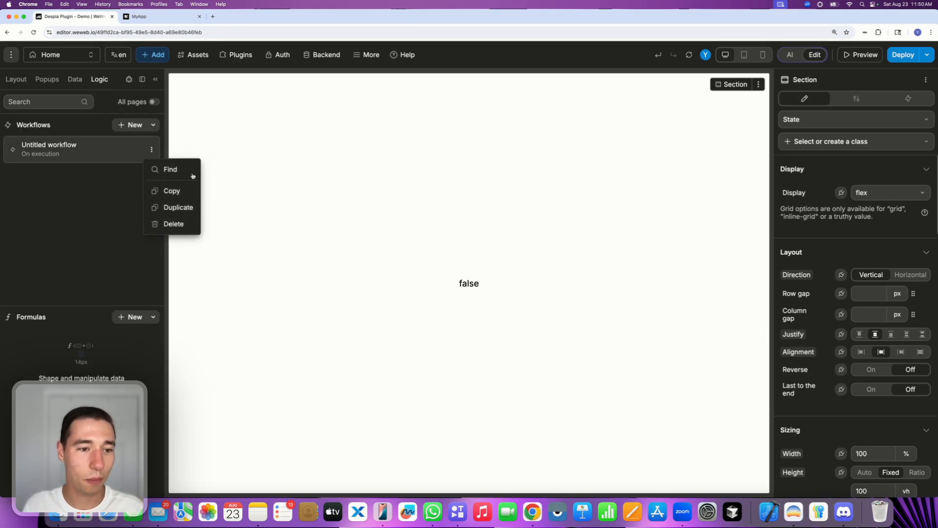
pyautogui.click(171, 223)
pyautogui.click(511, 302)
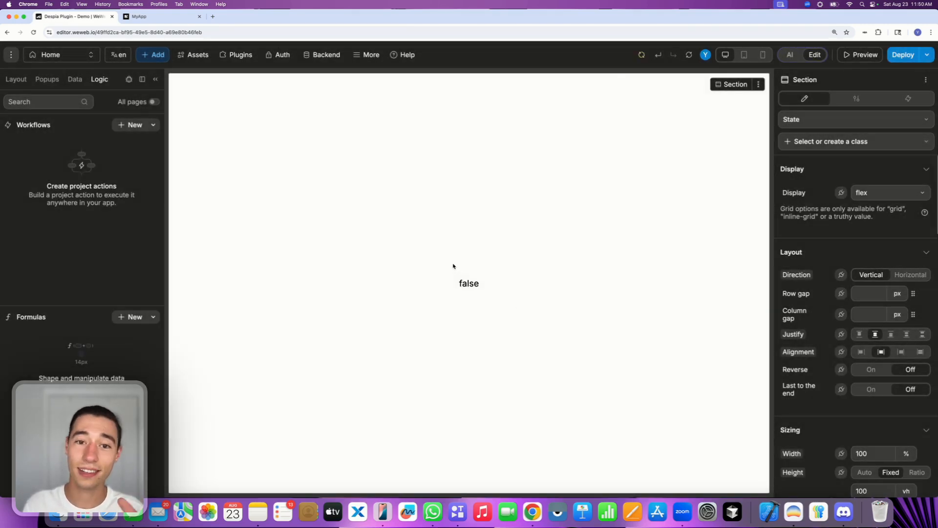
# Create a page workflow for the Home page and set its trigger to On app load
pyautogui.click(468, 283)
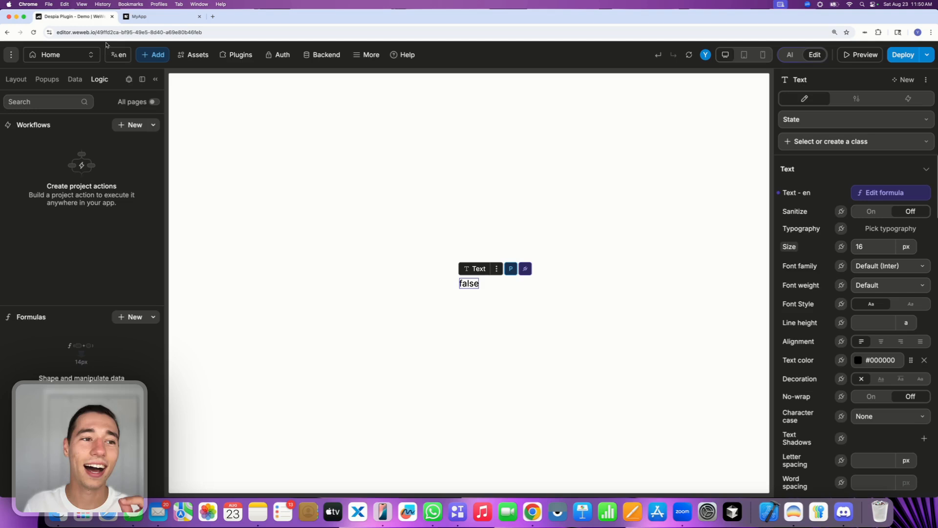
pyautogui.click(60, 56)
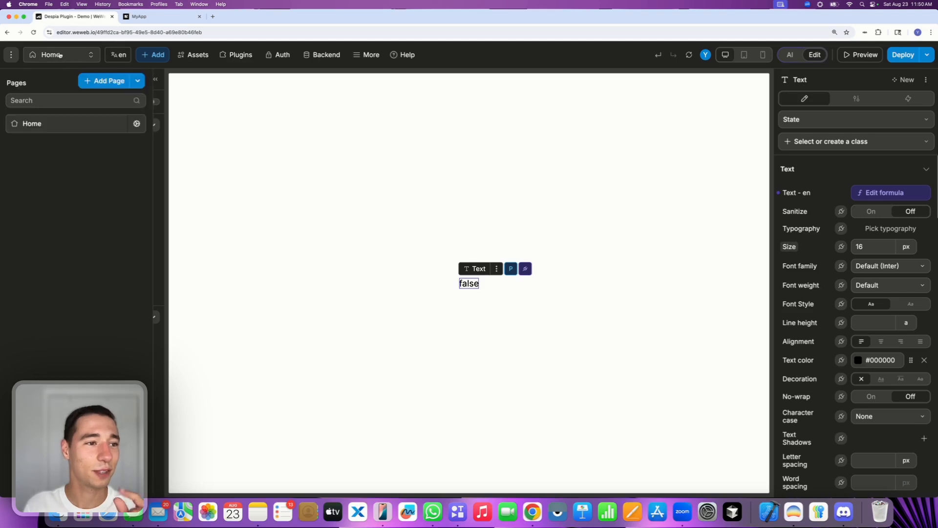
pyautogui.click(136, 123)
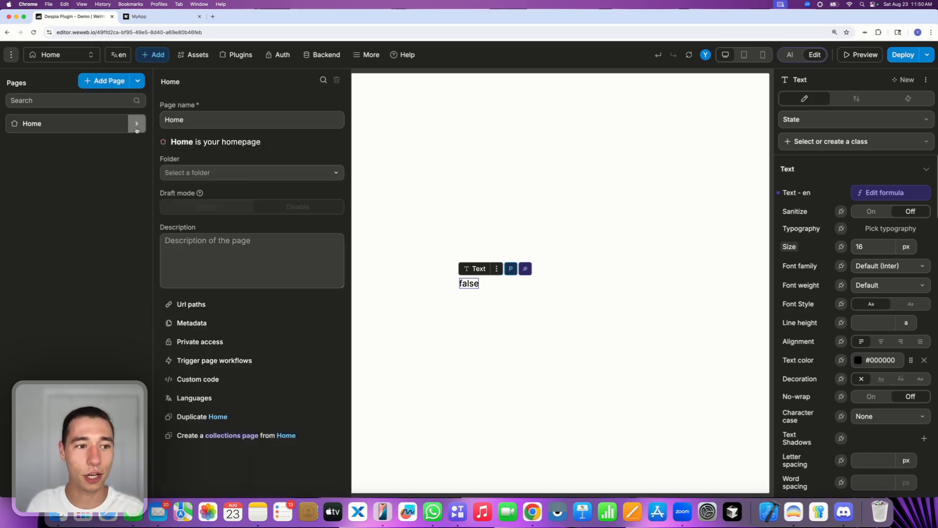
pyautogui.click(210, 360)
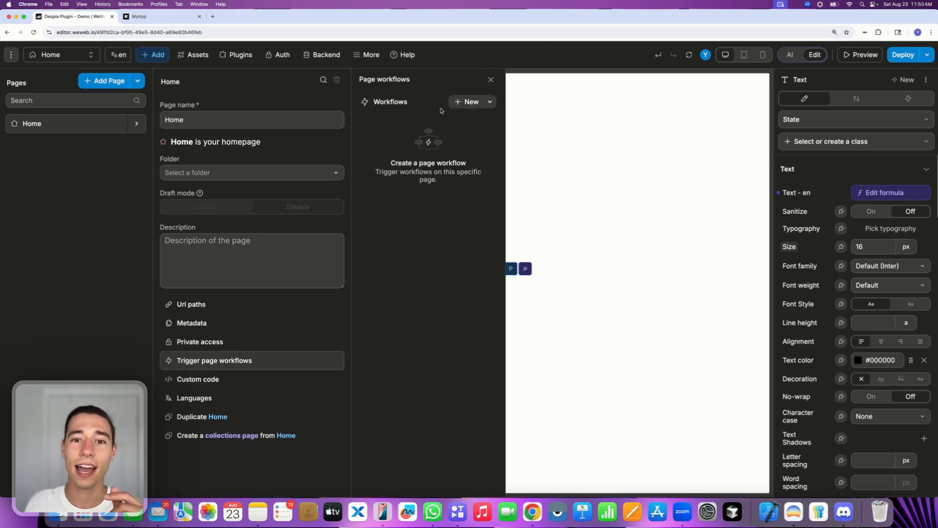
pyautogui.click(470, 102)
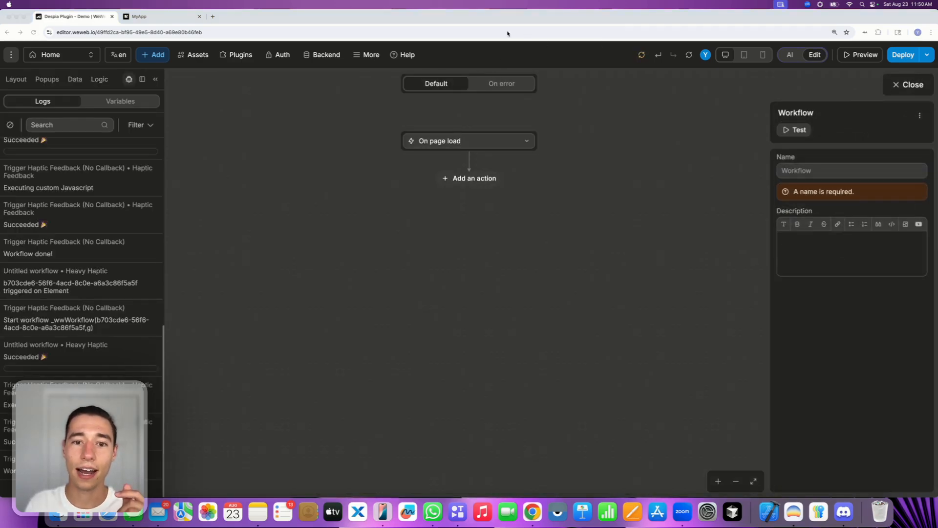
pyautogui.click(423, 142)
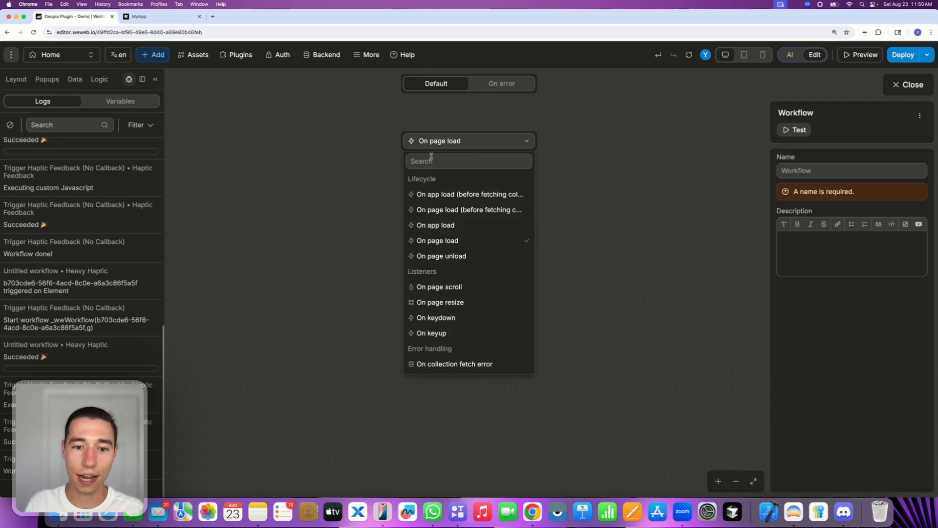
pyautogui.click(445, 225)
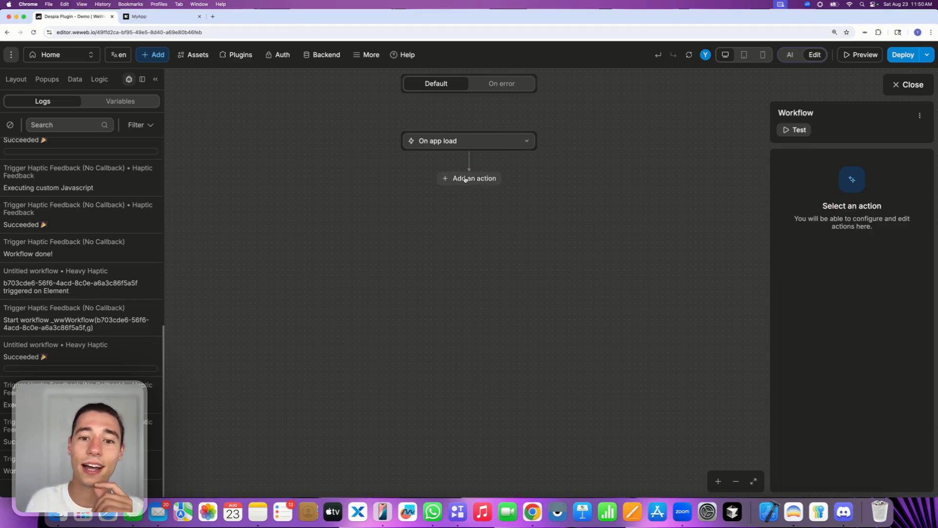
# Add a True/False split as the first action of the On app load workflow
pyautogui.click(479, 181)
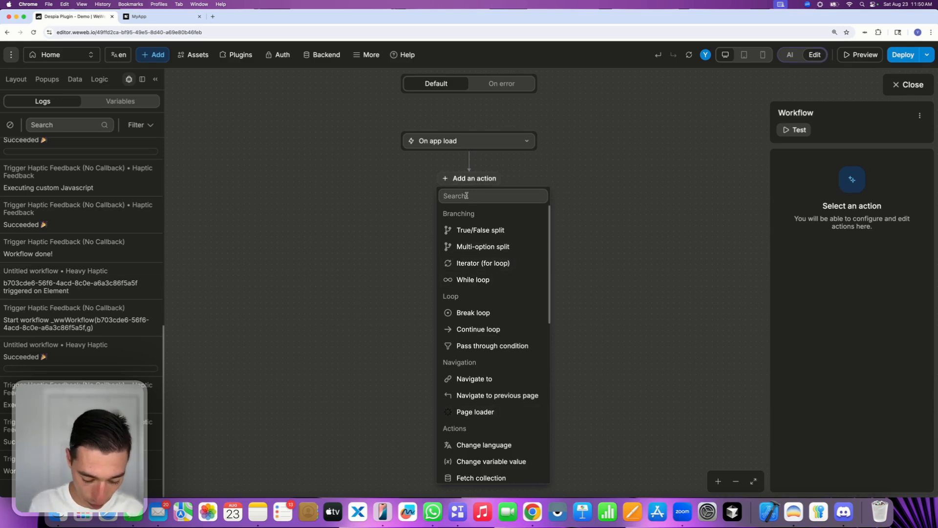
pyautogui.write('s')
pyautogui.press('BackSpace')
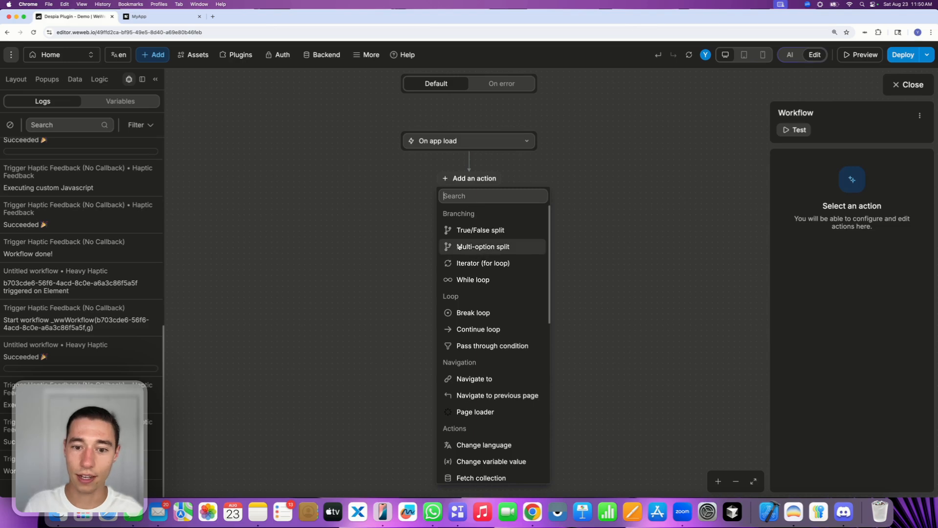
pyautogui.click(477, 230)
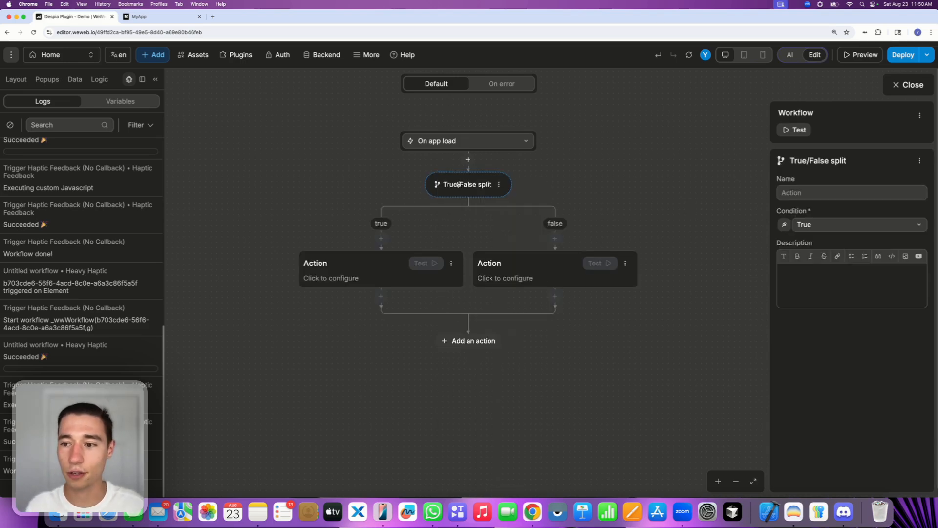
# Bind the split's condition to Despia Plugin - trackingdisabled and name the split Tracking
pyautogui.click(785, 226)
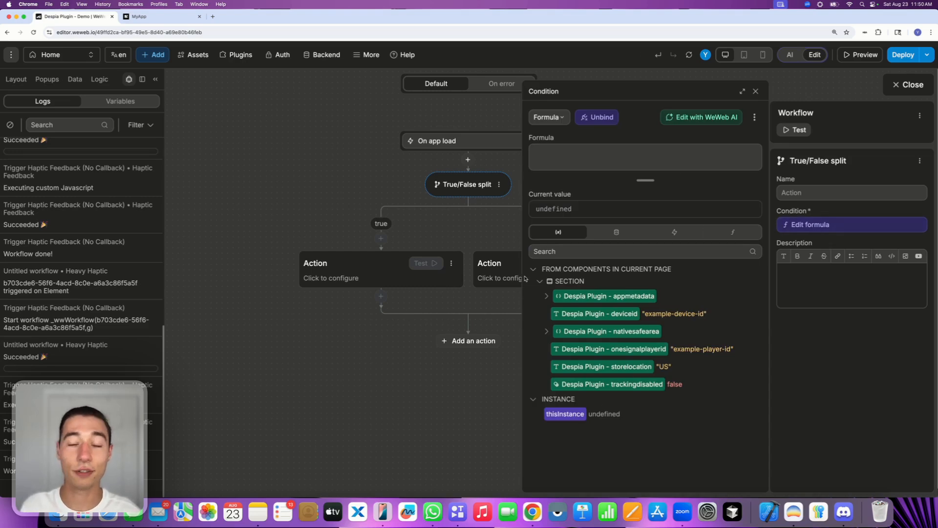
pyautogui.moveTo(612, 384); pyautogui.dragTo(625, 157)
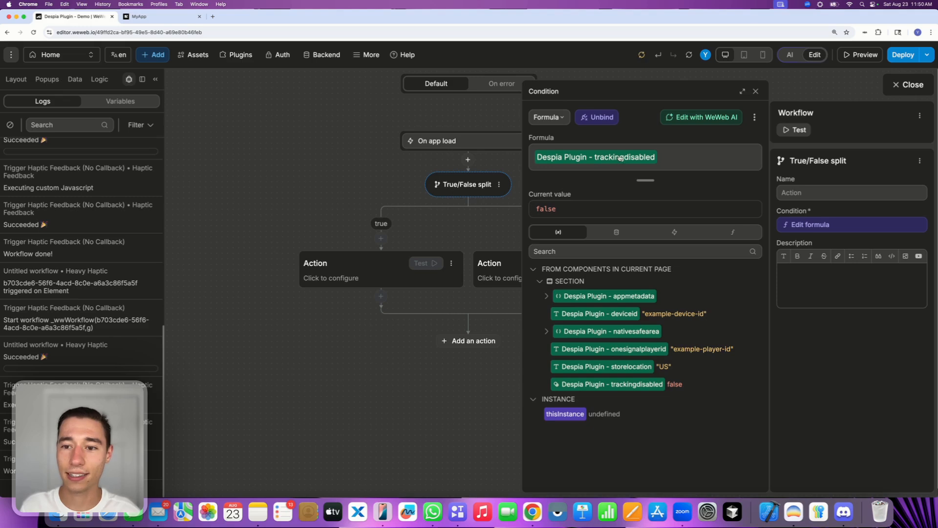
pyautogui.click(813, 197)
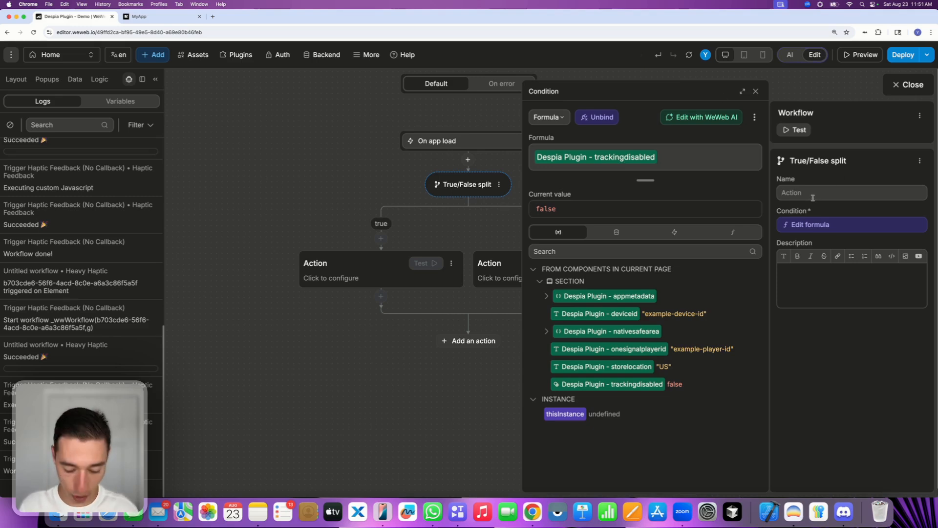
pyautogui.write('Tracking')
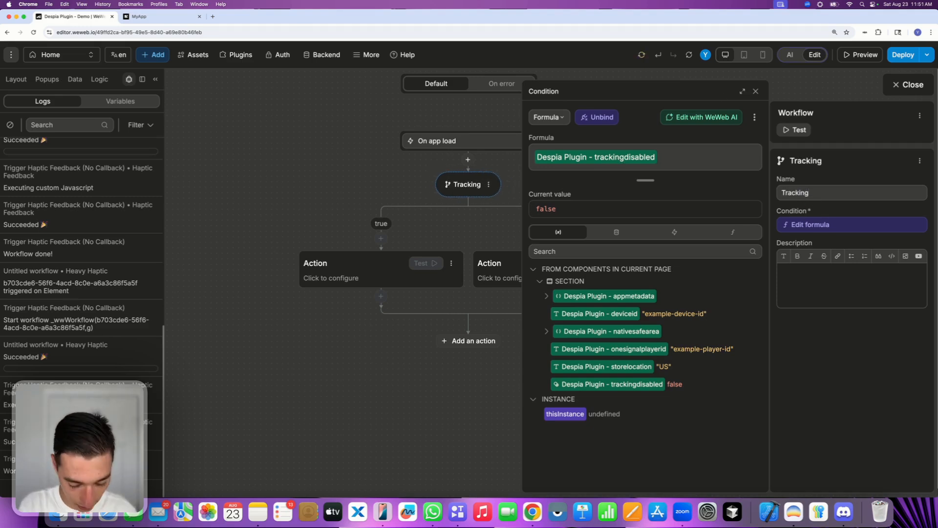
# Rename the True/False split as Tracking Disabled and reopen its condition formula for review
pyautogui.write(' Disabked')
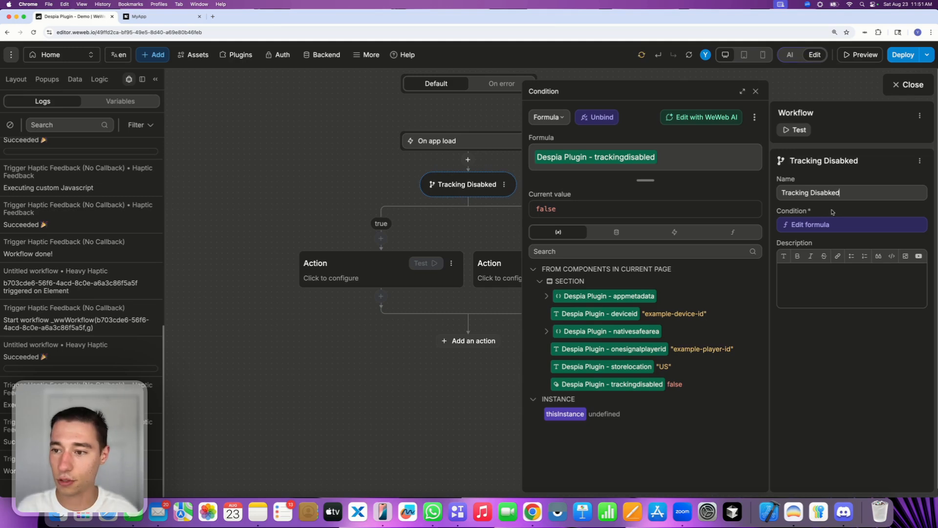
pyautogui.press('BackSpace')
pyautogui.press('BackSpace')
pyautogui.press('BackSpace')
pyautogui.press('BackSpace')
pyautogui.write('bled')
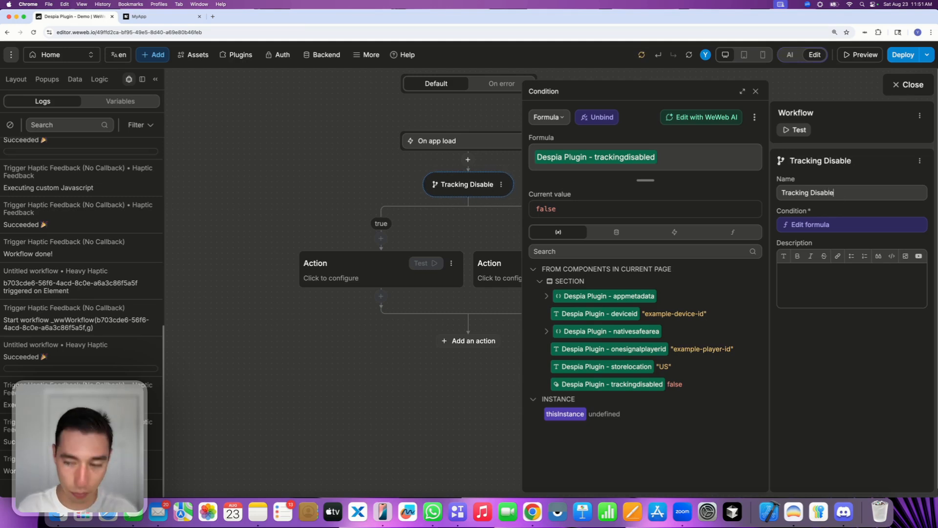
pyautogui.click(755, 92)
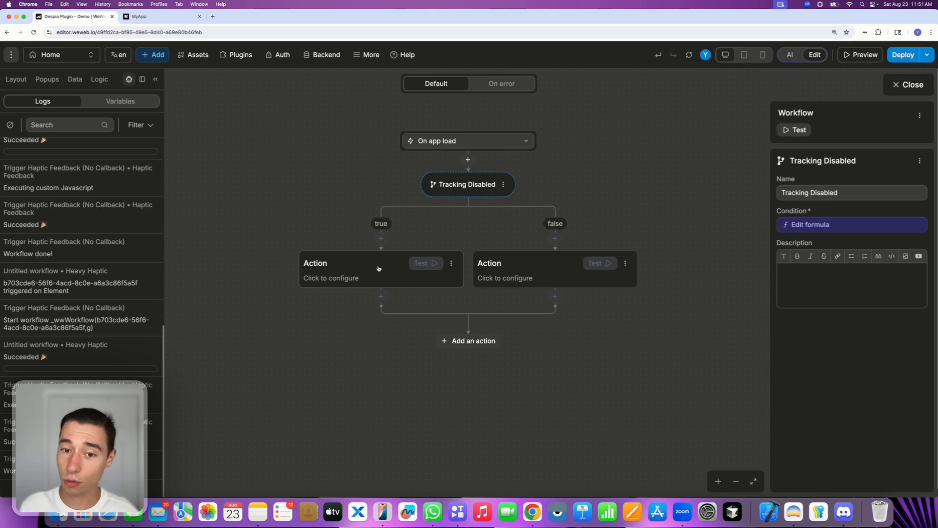
pyautogui.click(801, 223)
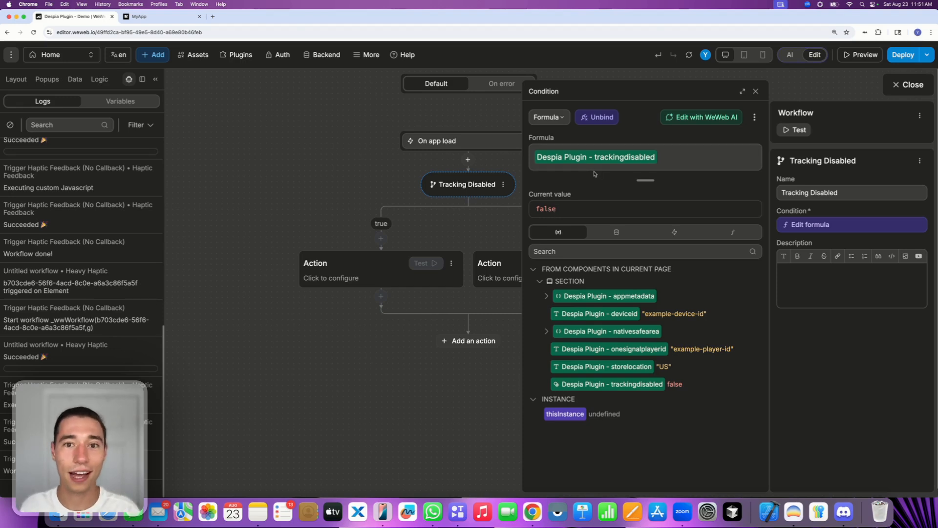
# Set the true branch's empty action to Custom JavaScript and open its code for editing
pyautogui.click(369, 280)
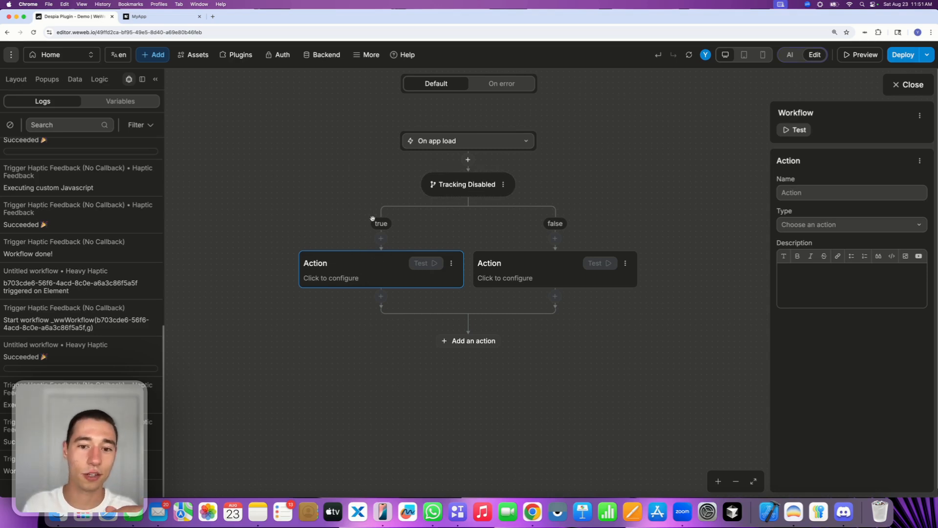
pyautogui.click(825, 227)
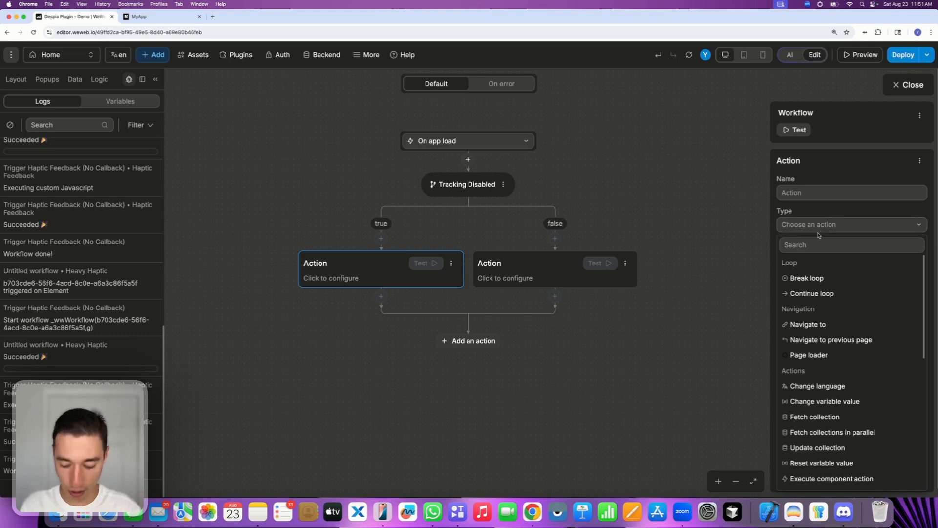
pyautogui.write('jac')
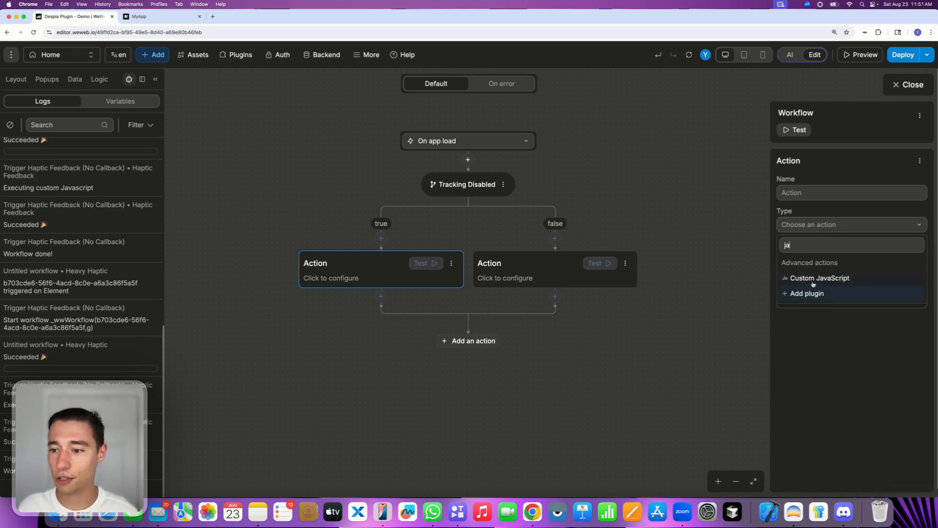
pyautogui.click(814, 278)
pyautogui.click(807, 257)
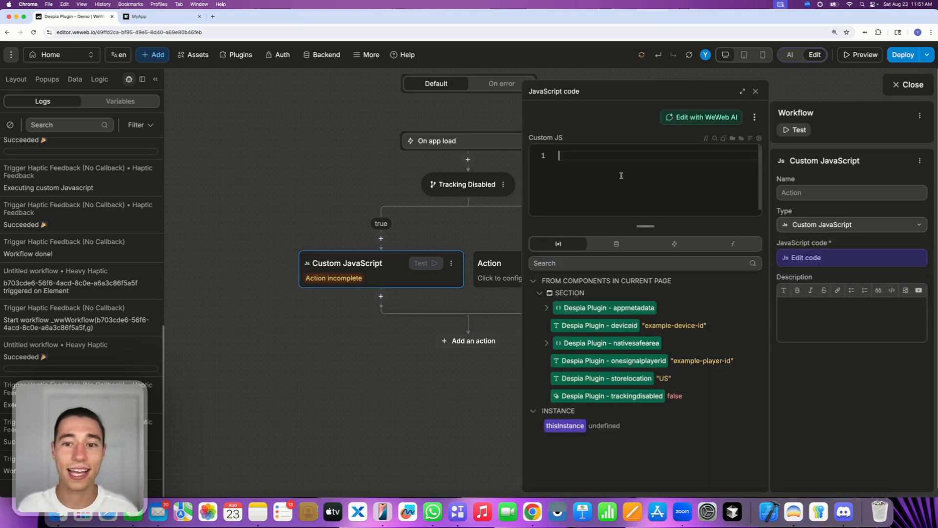
# Write alert("I cannot track you!") as the true-branch action's JavaScript code and close the code editor
pyautogui.write('alert')
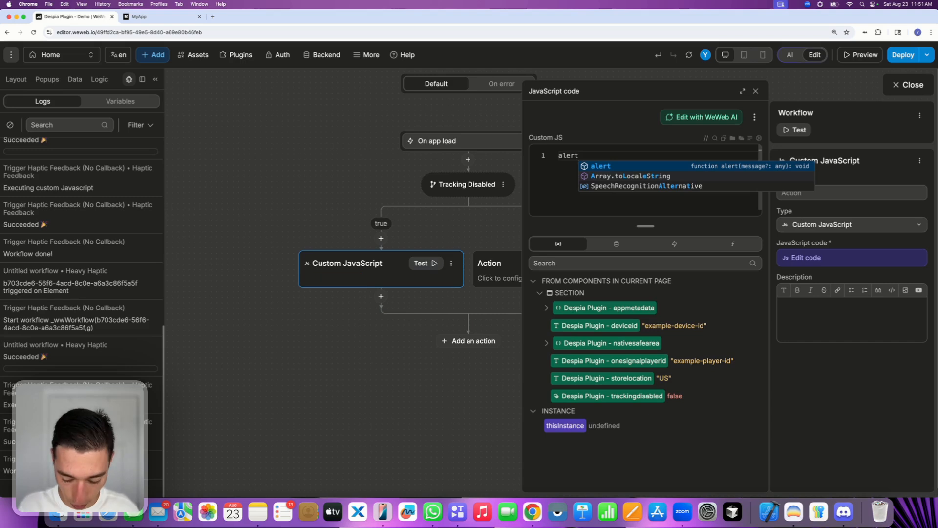
pyautogui.write('("I')
pyautogui.write(' cannot tr')
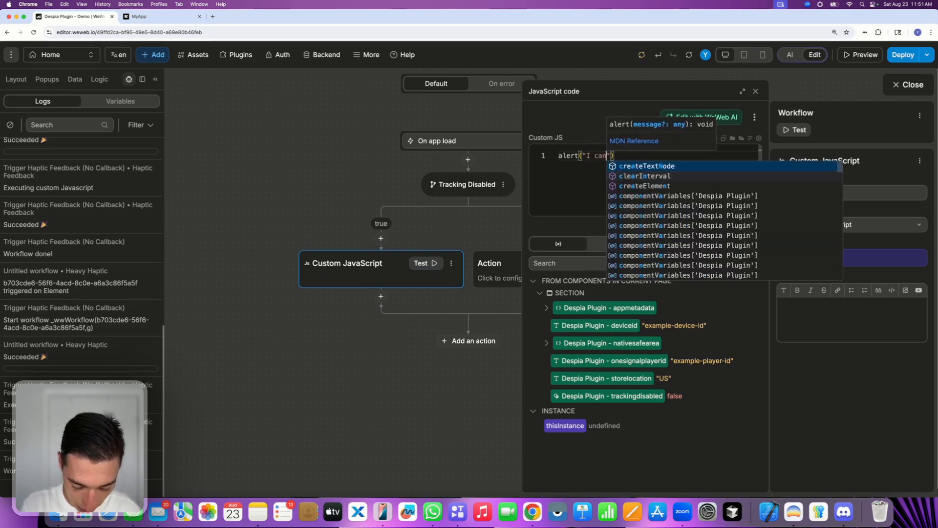
pyautogui.write('ack yo!')
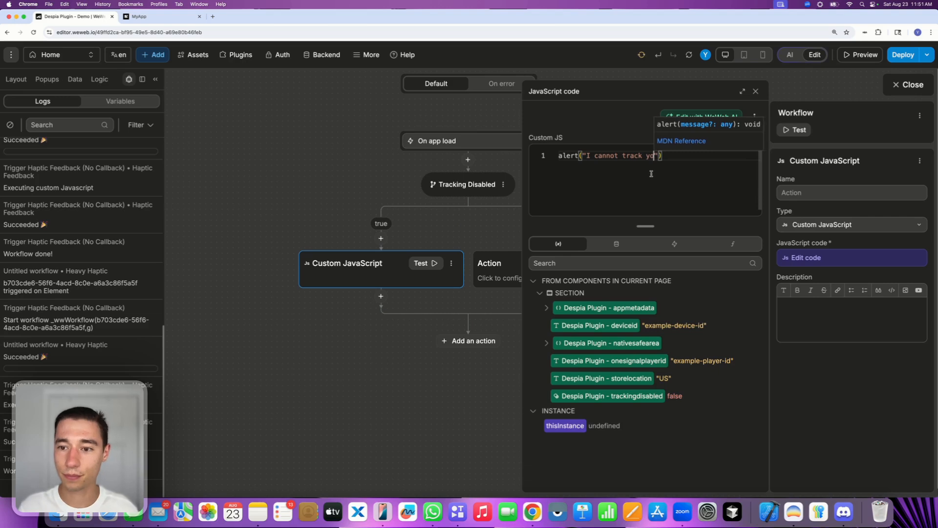
pyautogui.press('BackSpace')
pyautogui.write('u')
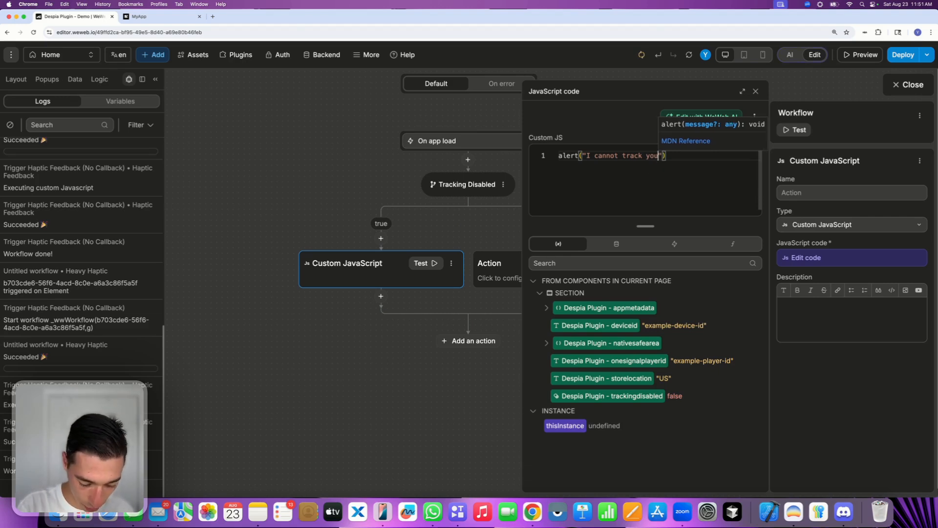
pyautogui.write('!')
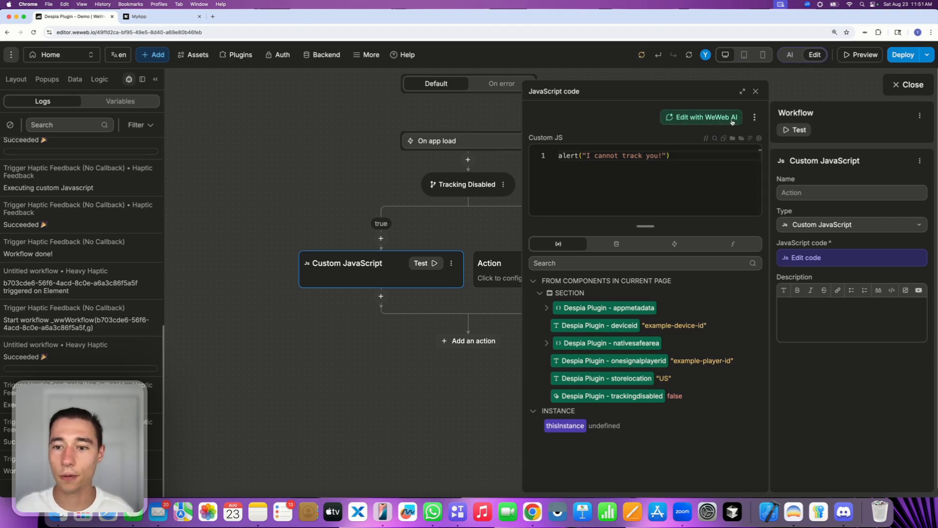
pyautogui.click(756, 91)
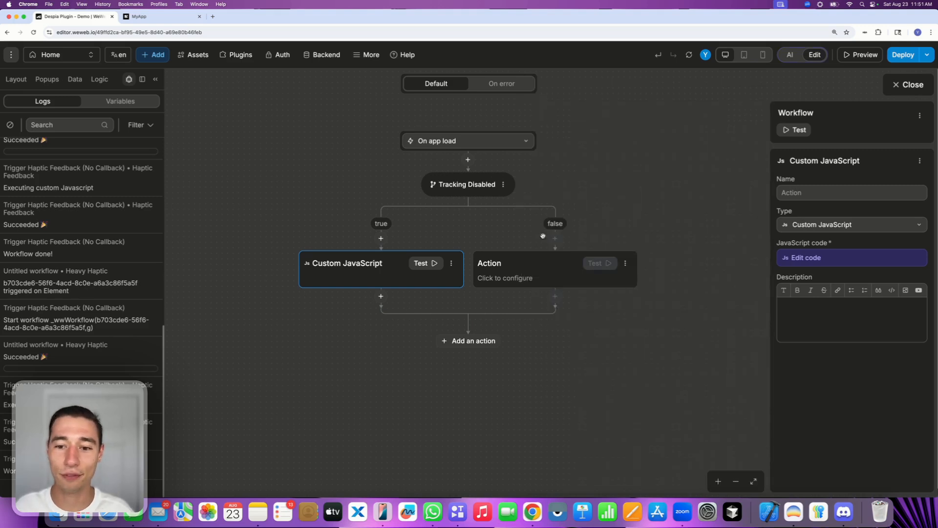
# Delete the unconfigured placeholder action from the false branch of the Tracking Disabled split
pyautogui.click(541, 275)
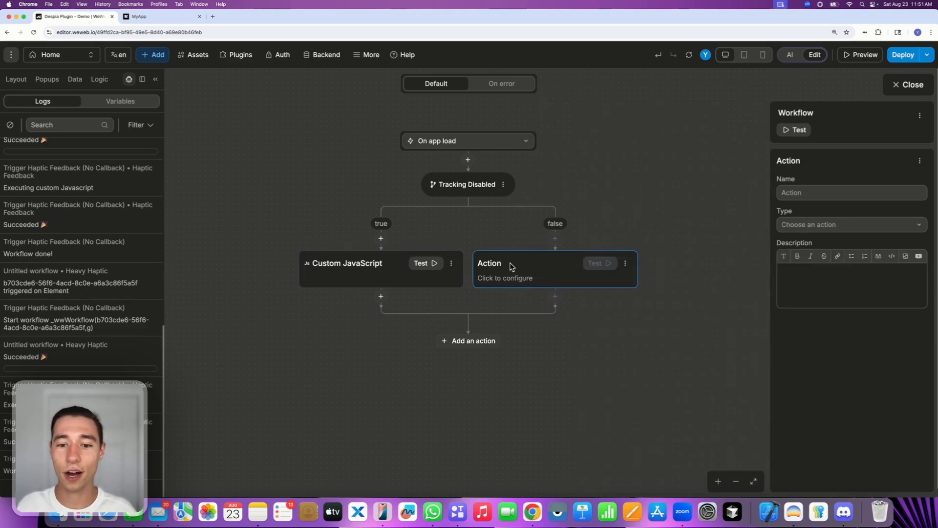
pyautogui.click(808, 226)
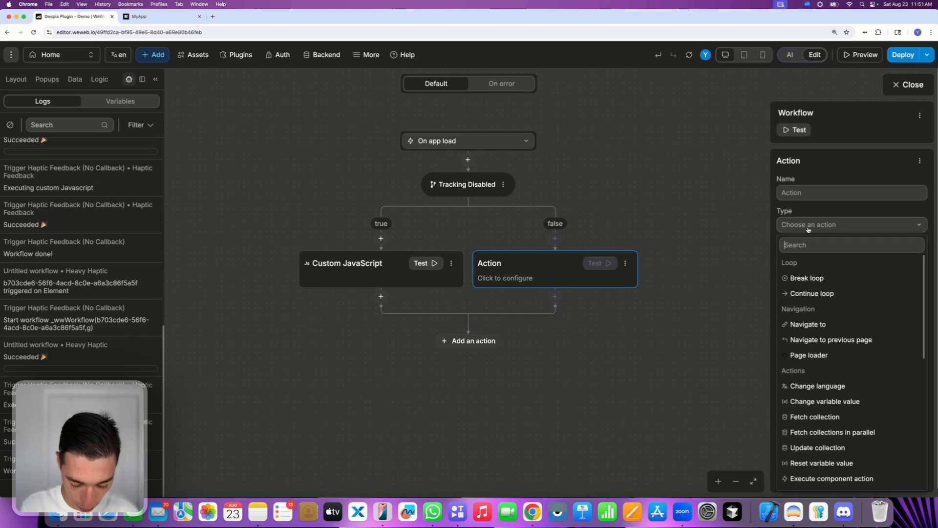
pyautogui.click(671, 200)
pyautogui.click(529, 273)
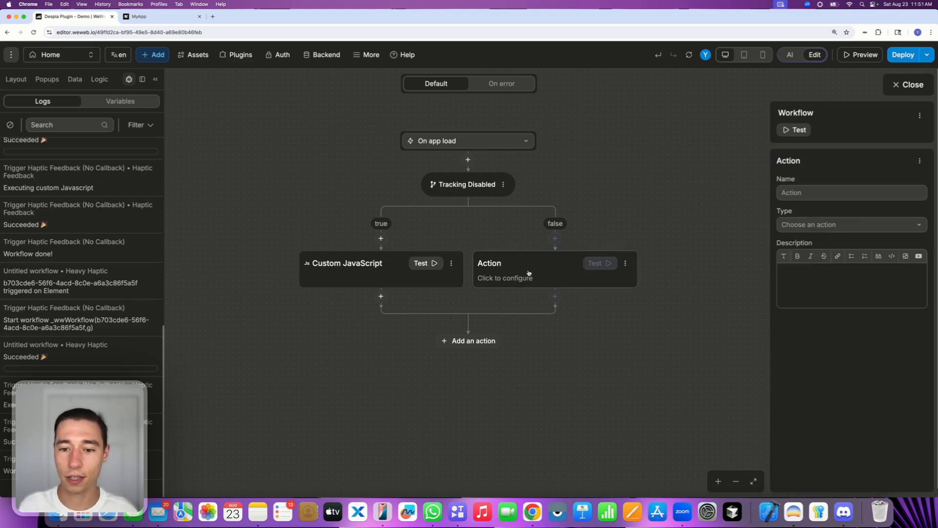
pyautogui.press('BackSpace')
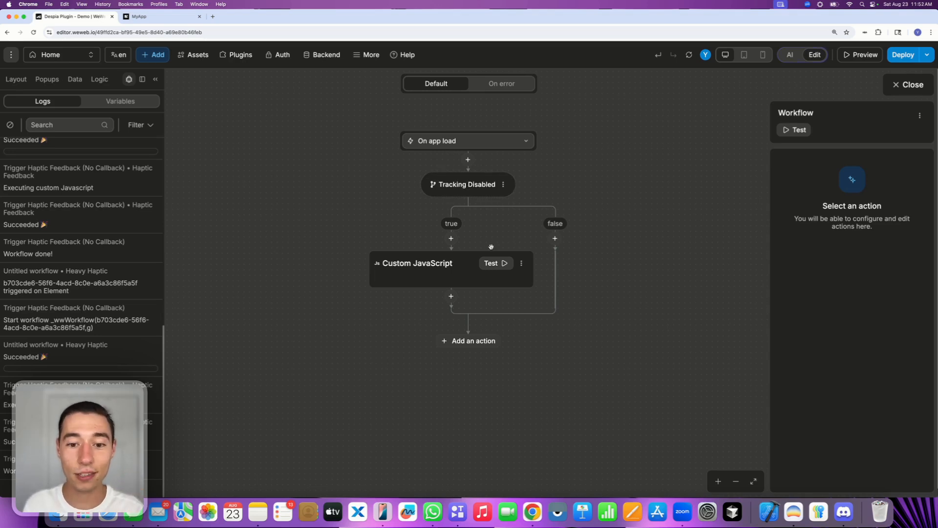
# Review the JavaScript code of the true branch's Custom JavaScript action
pyautogui.click(460, 273)
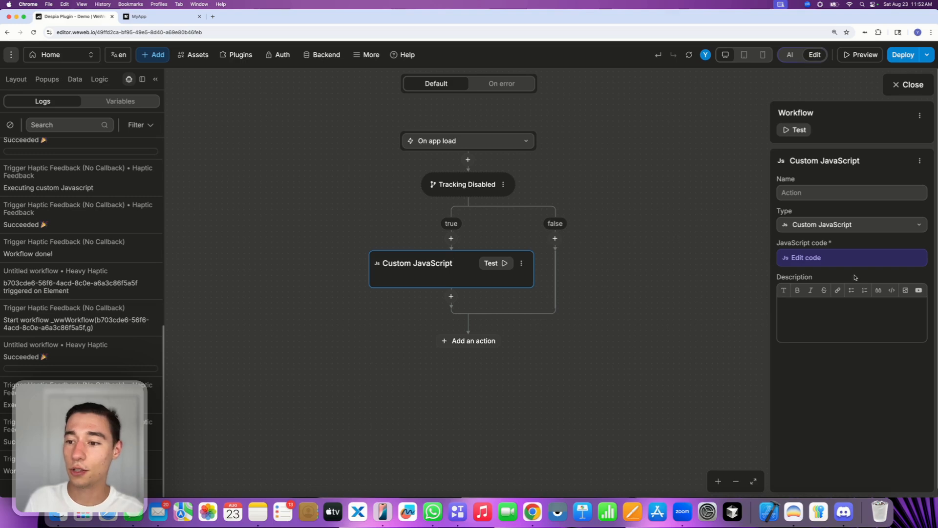
pyautogui.click(809, 259)
pyautogui.click(587, 166)
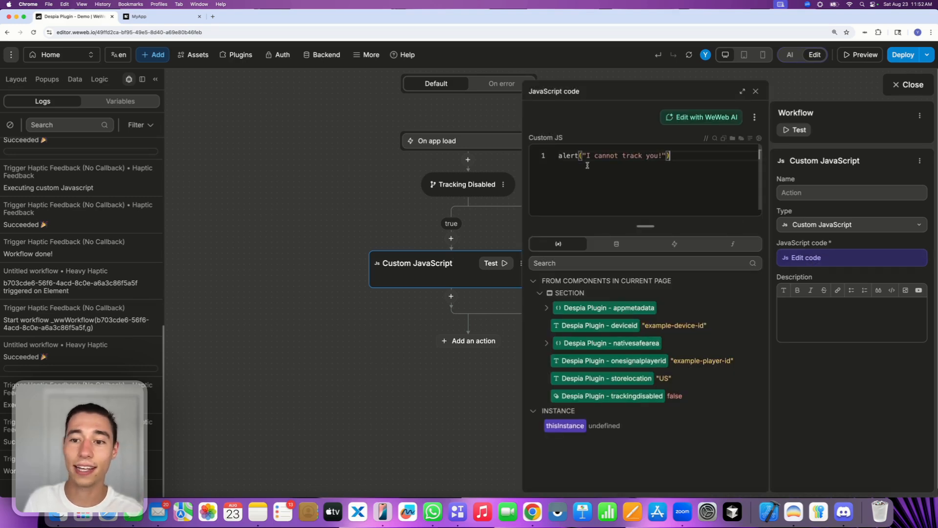
pyautogui.press('super+a')
pyautogui.click(756, 92)
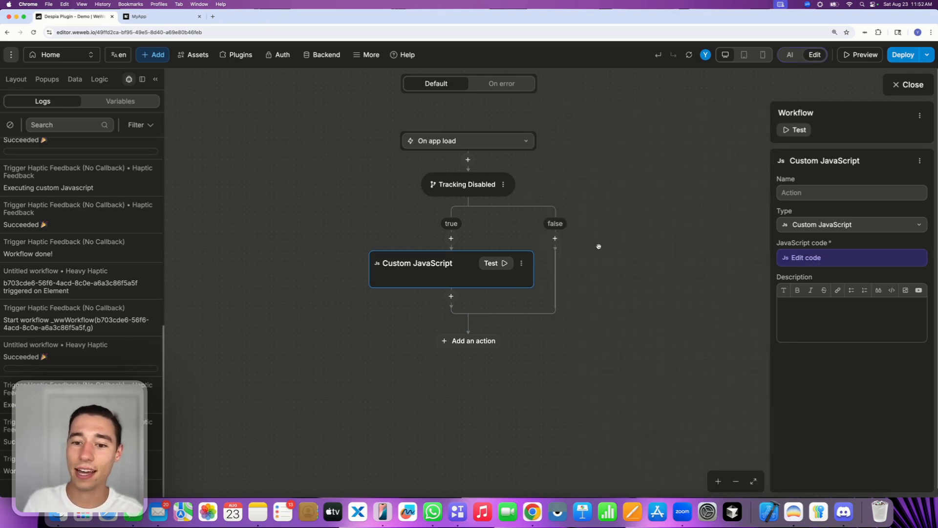
# Add a Custom JavaScript action to the false branch and name it TARCK USER
pyautogui.click(554, 239)
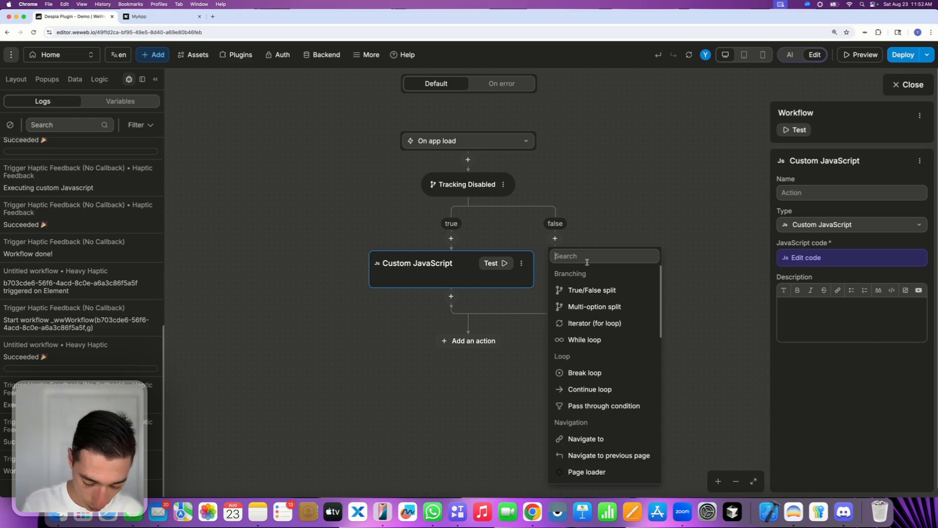
pyautogui.write('ja')
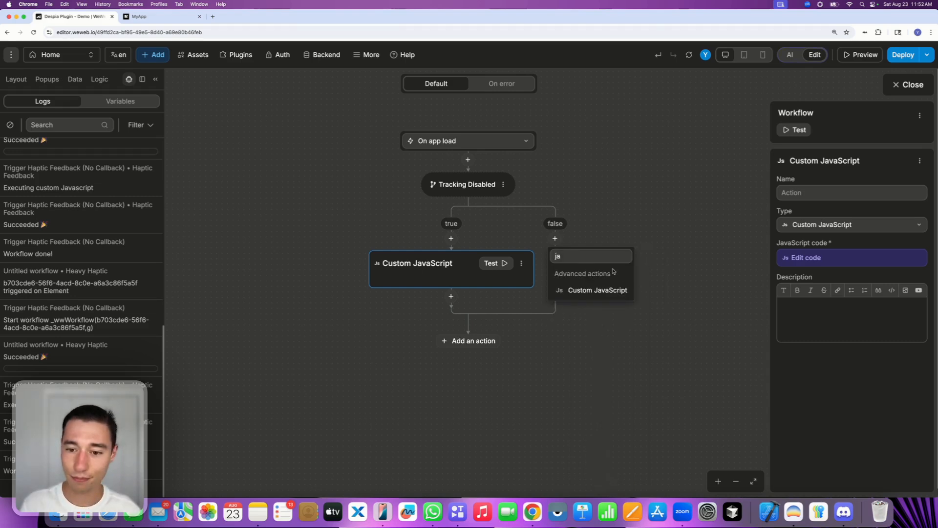
pyautogui.click(600, 291)
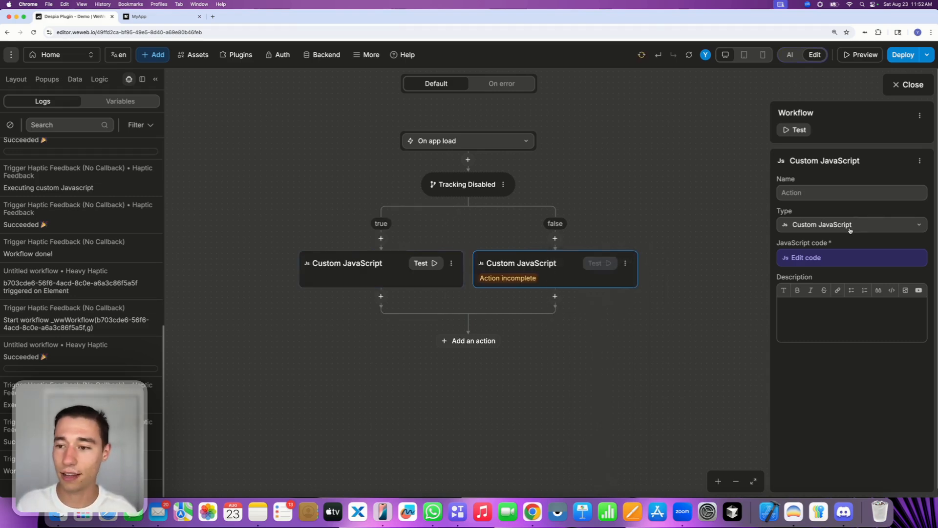
pyautogui.click(800, 193)
pyautogui.write('TARC')
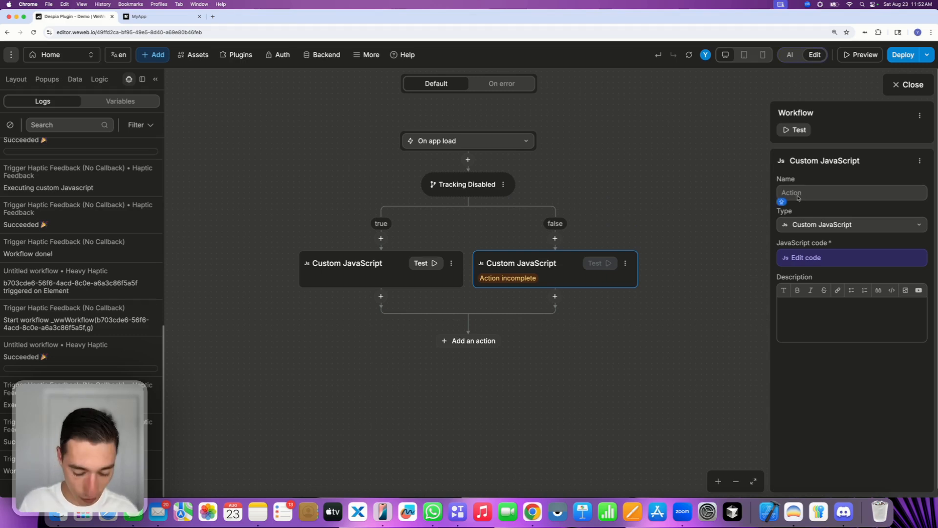
pyautogui.write('K USER')
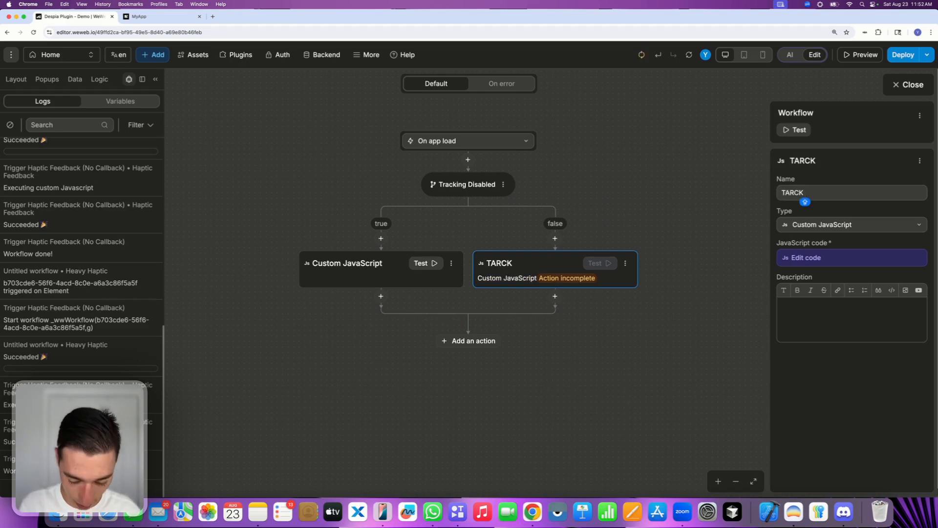
# Write alert("I am seeing you!") as the false-branch action's JavaScript code and close the code editor
pyautogui.click(795, 257)
pyautogui.write('alert')
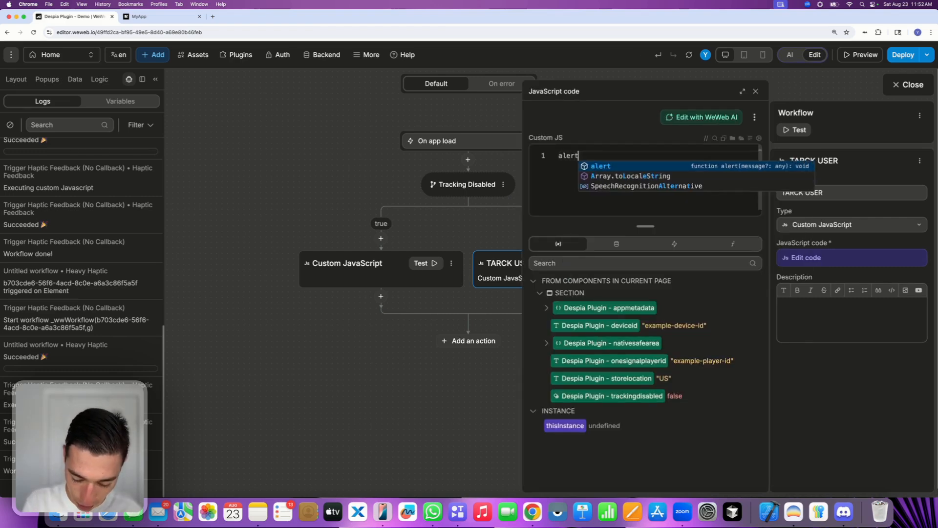
pyautogui.write('("I ')
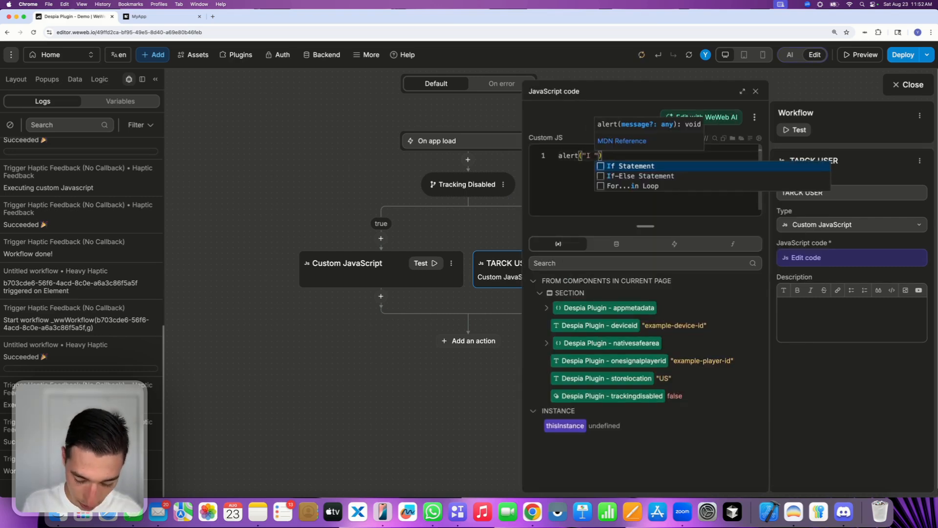
pyautogui.write('am seeing ')
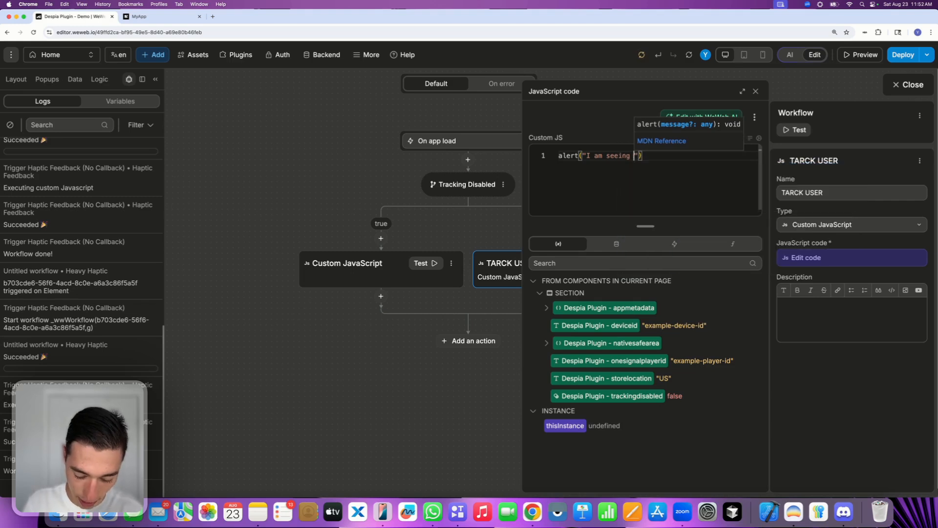
pyautogui.write('you!')
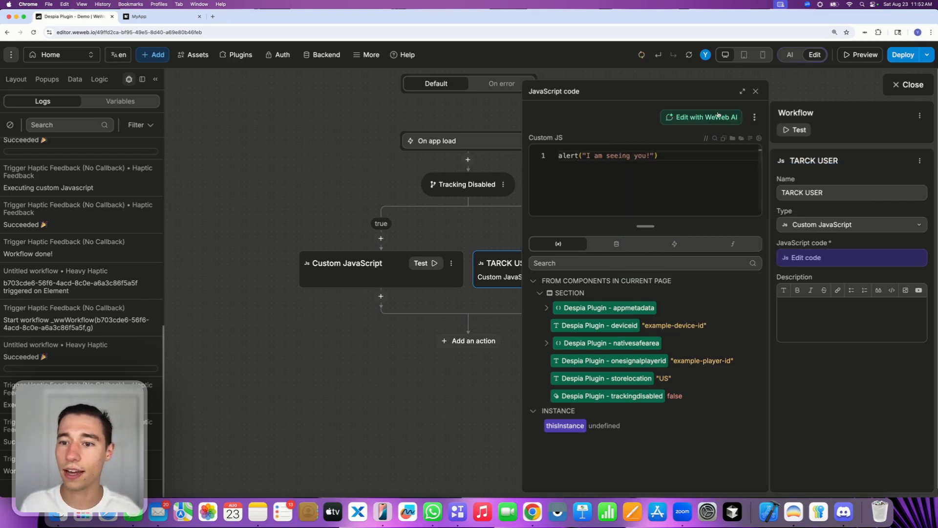
pyautogui.click(756, 92)
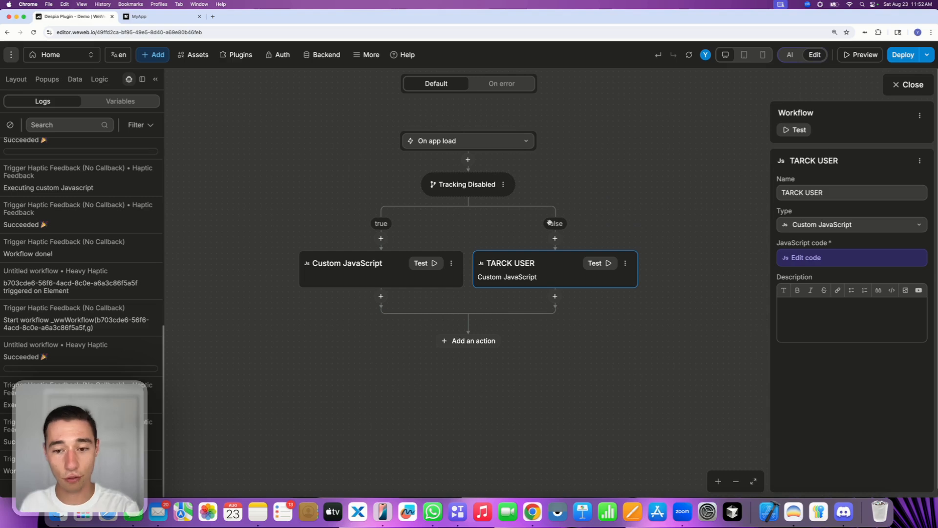
# Check the condition formula of the Tracking Disabled split
pyautogui.click(463, 184)
pyautogui.click(811, 224)
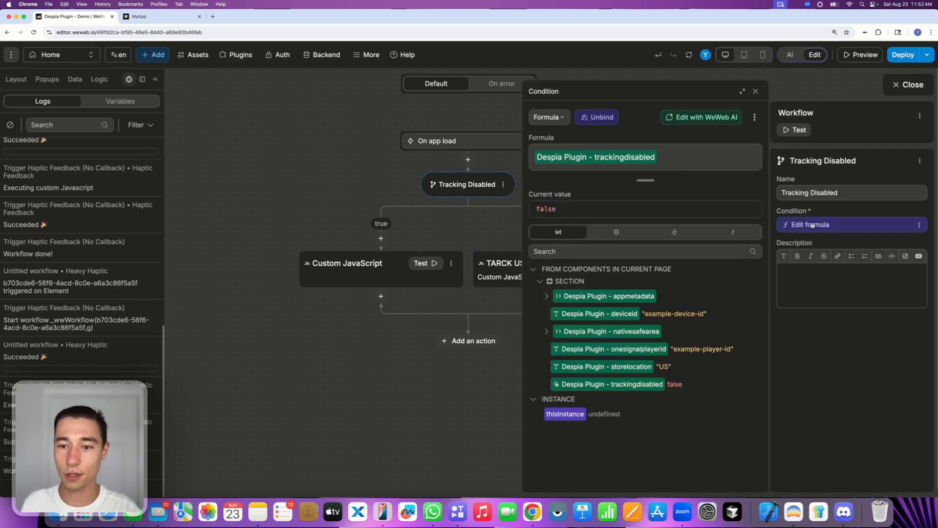
pyautogui.click(756, 92)
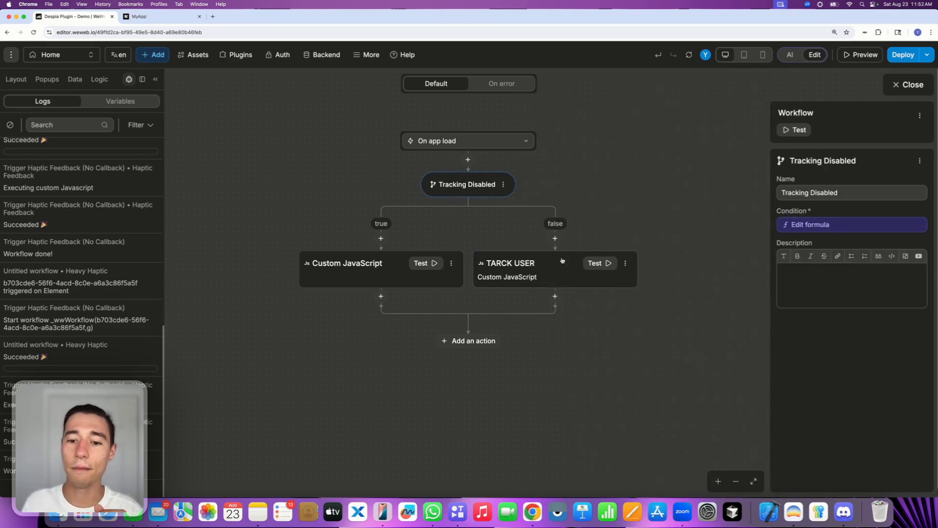
# Correct the name of the false branch's JavaScript action to TRACK USER
pyautogui.click(551, 277)
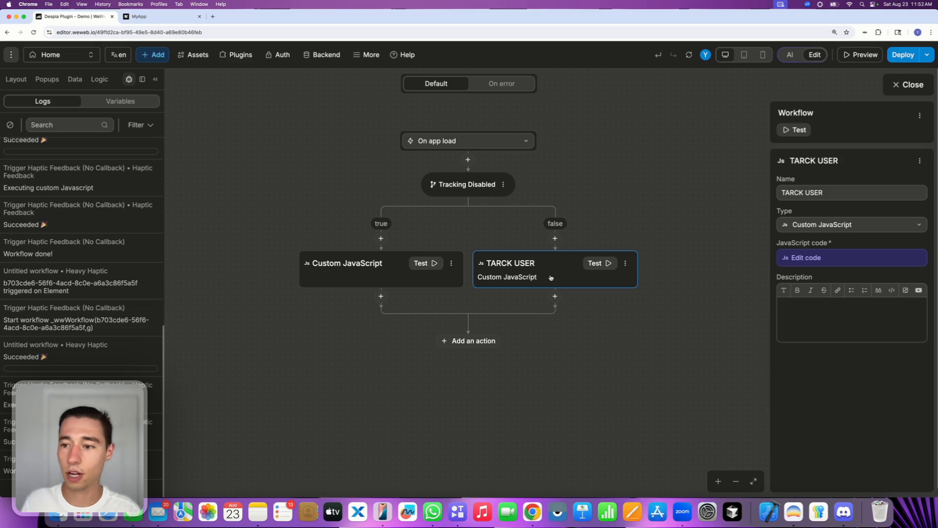
pyautogui.click(791, 192)
pyautogui.press('BackSpace')
pyautogui.click(792, 192)
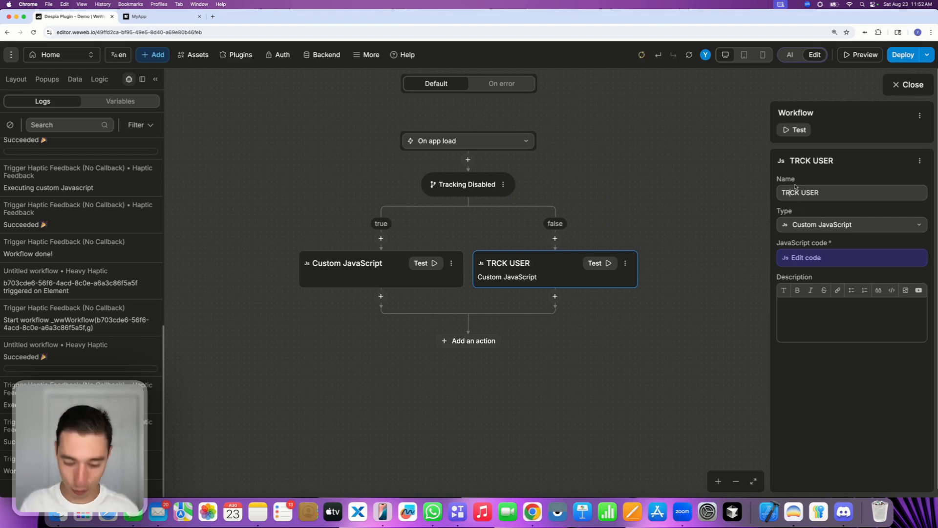
pyautogui.write('A')
# Review the alert code in the true branch's Custom JavaScript action and close the code editor
pyautogui.click(362, 269)
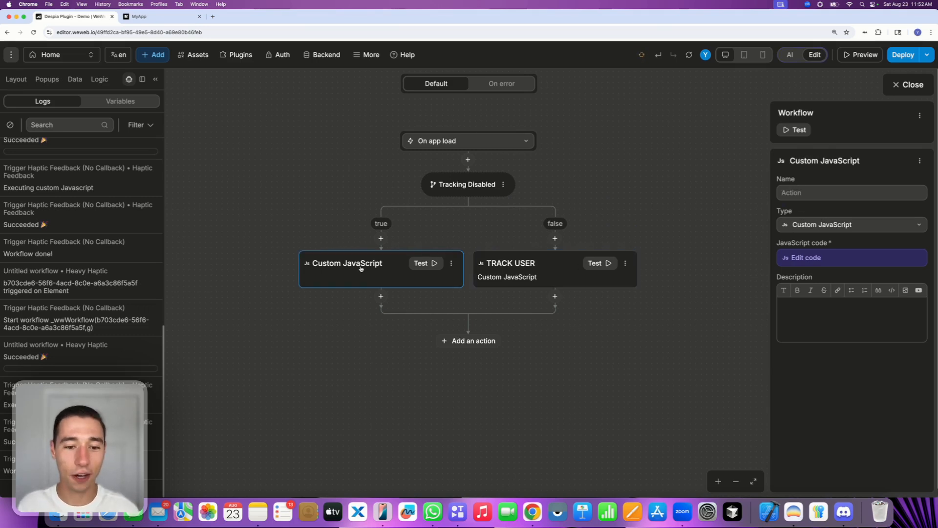
pyautogui.click(806, 259)
pyautogui.click(654, 175)
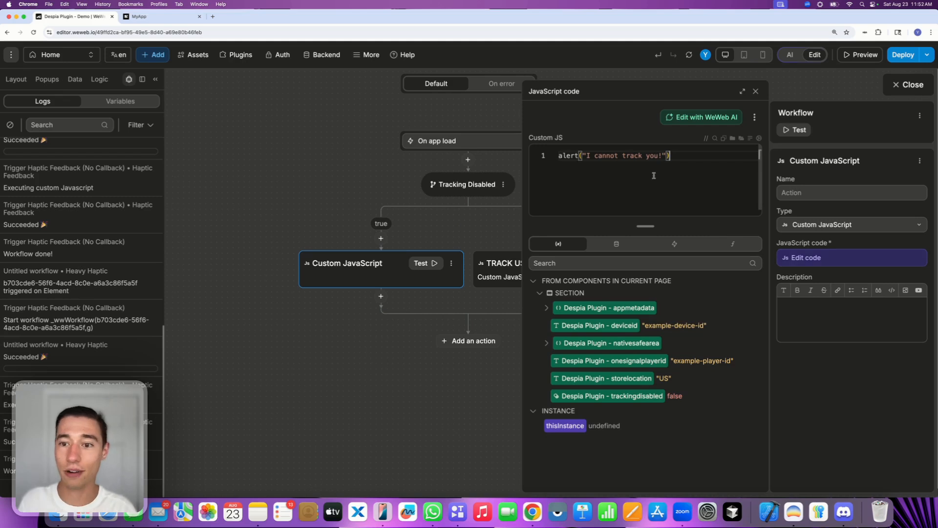
pyautogui.press('super+a')
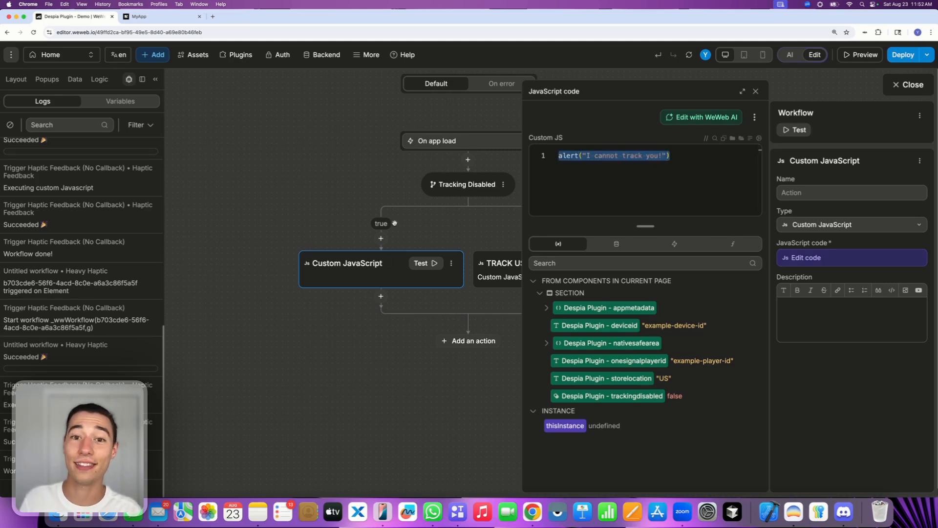
pyautogui.click(756, 92)
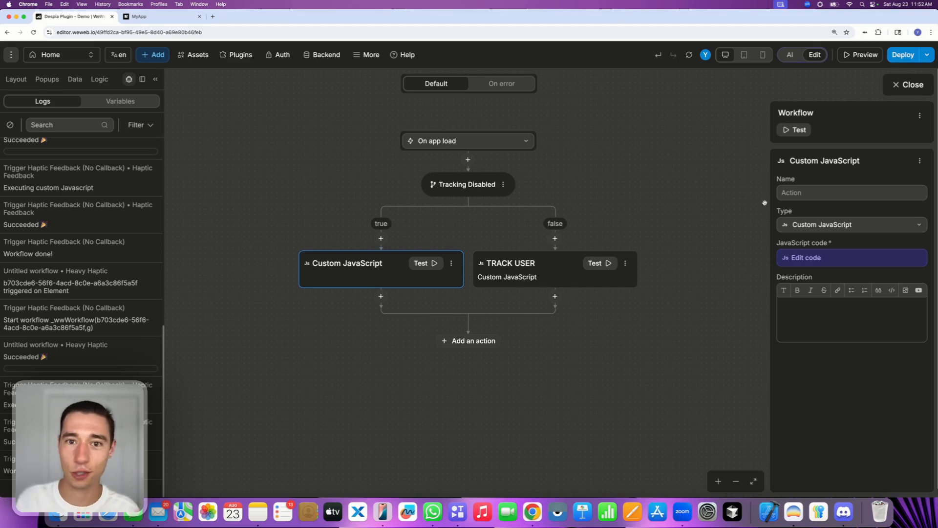
# Close the workflow and publish the project to the WeWeb subdomain under the publish name "new"
pyautogui.click(905, 88)
pyautogui.click(904, 55)
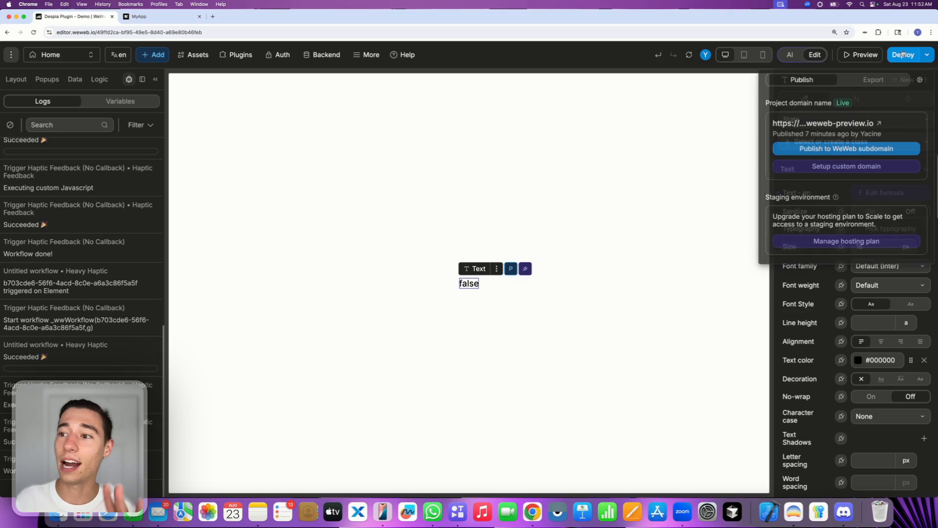
pyautogui.click(824, 151)
pyautogui.write('new')
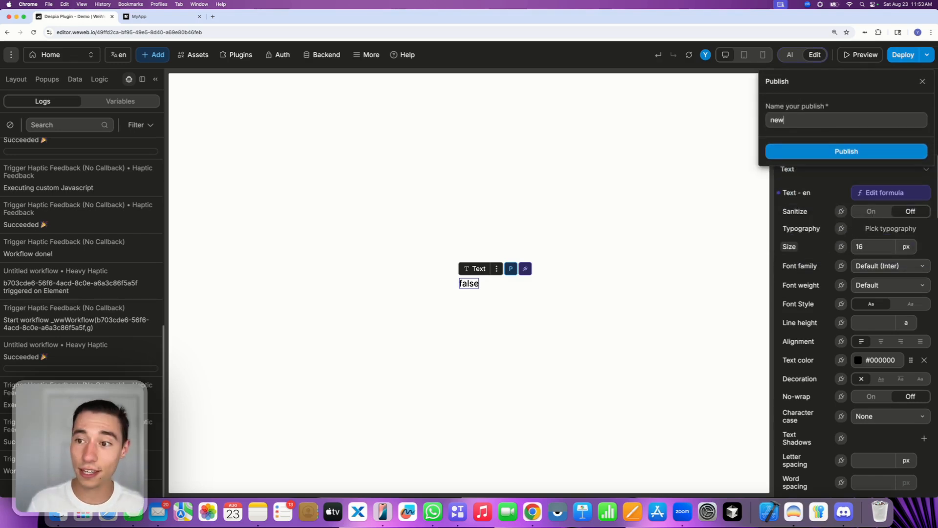
pyautogui.click(801, 149)
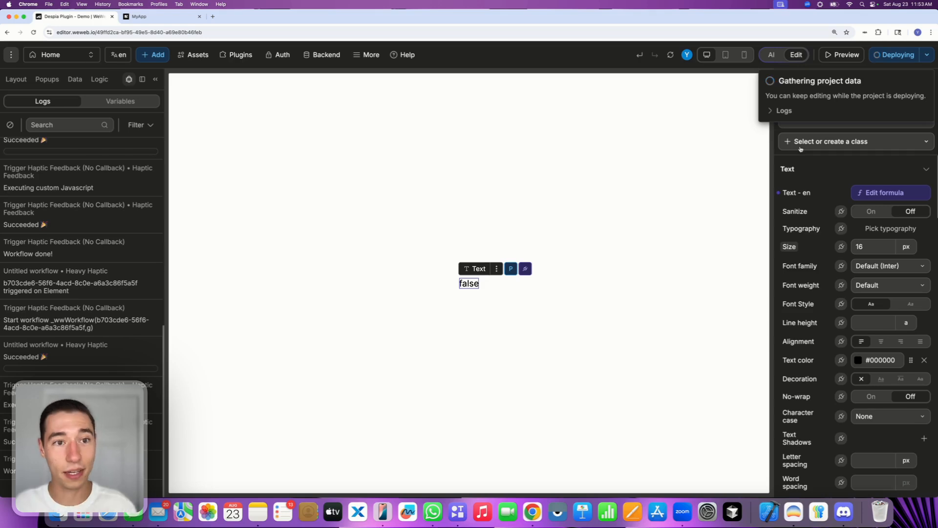
# View the MyApp project in Despia Studio and return to the WeWeb editor
pyautogui.click(156, 20)
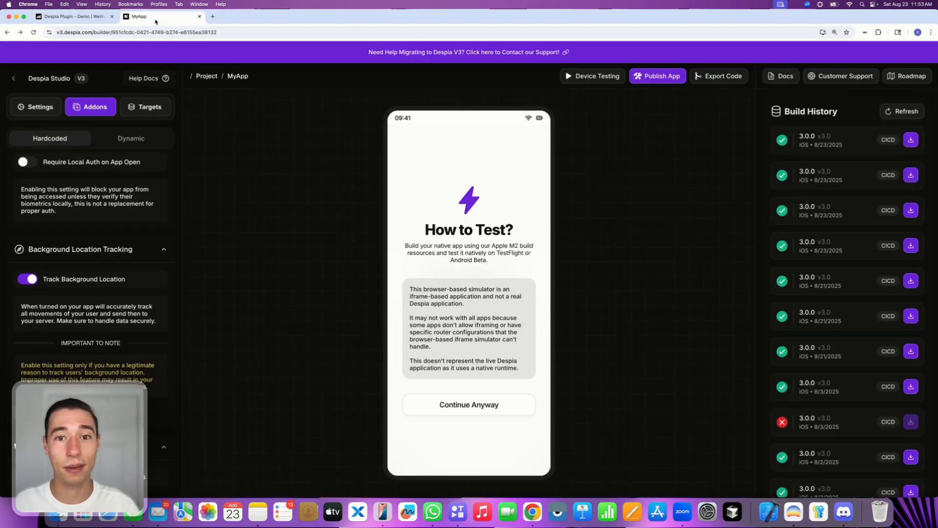
pyautogui.click(74, 16)
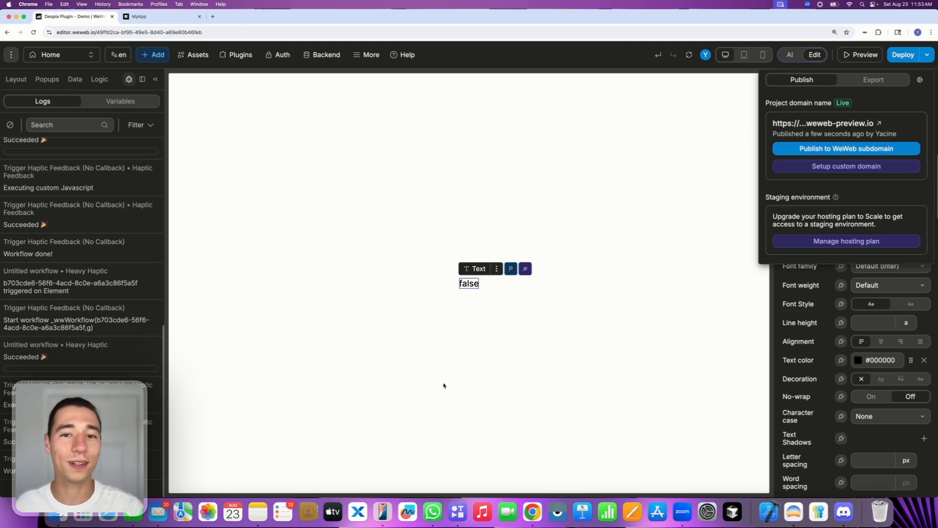
# Switch to iPhone Mirroring, launch MyApp with tracking allowed and dismiss its load alert
pyautogui.click(383, 512)
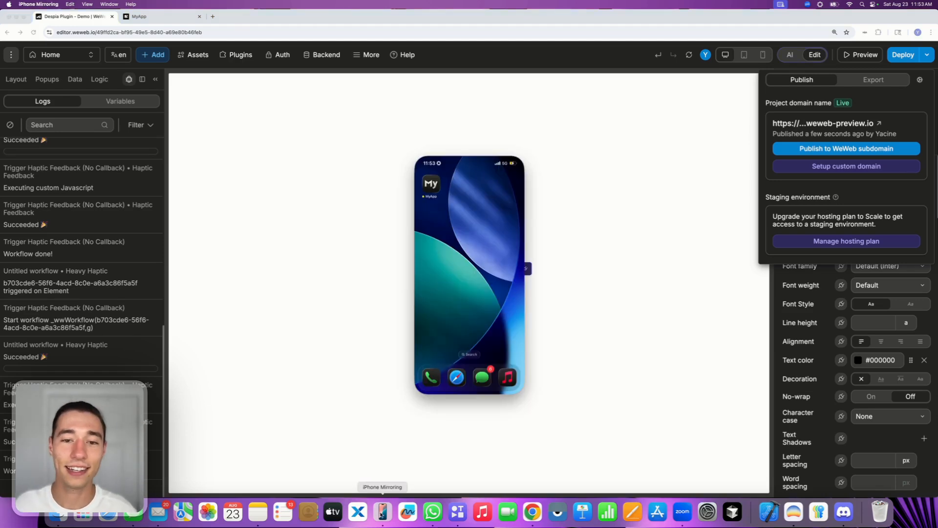
pyautogui.click(431, 187)
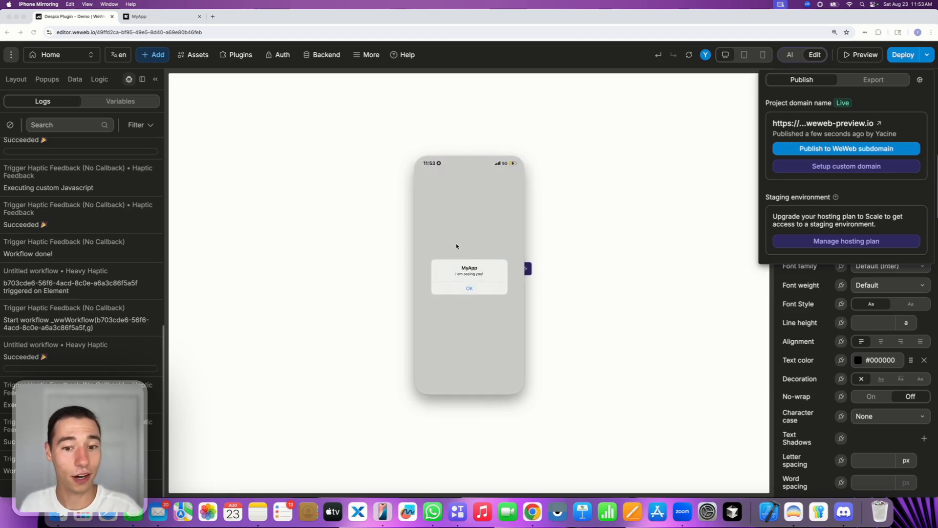
pyautogui.click(470, 290)
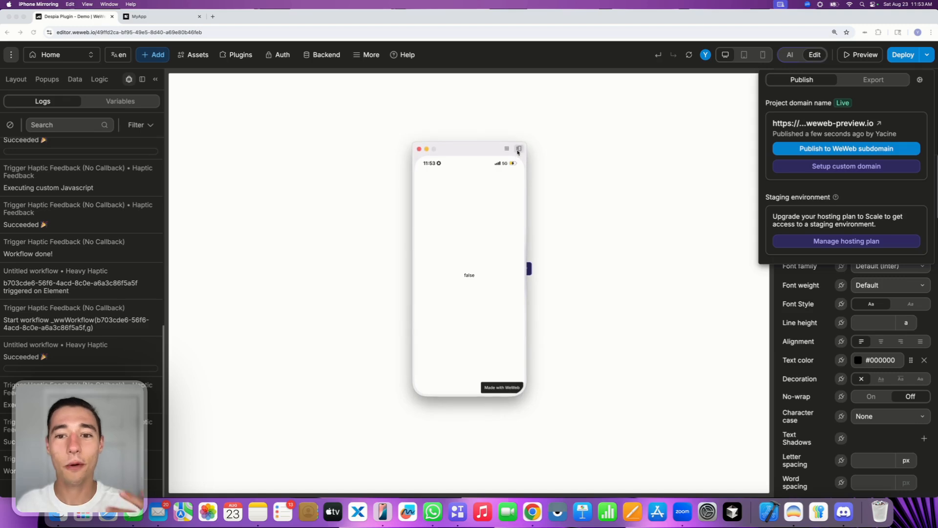
# Close MyApp on the mirrored iPhone and turn off Allow Tracking in its iOS Settings page
pyautogui.click(519, 149)
pyautogui.moveTo(498, 292); pyautogui.dragTo(498, 145)
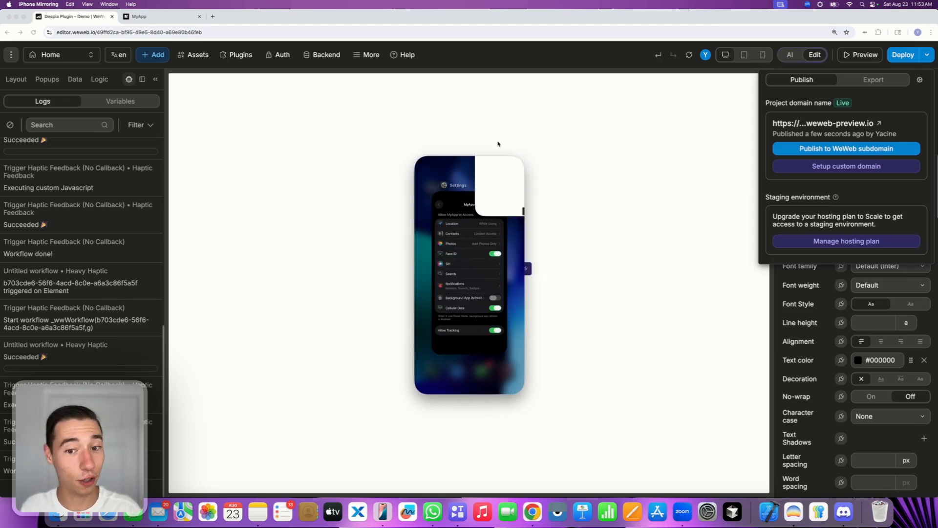
pyautogui.click(466, 255)
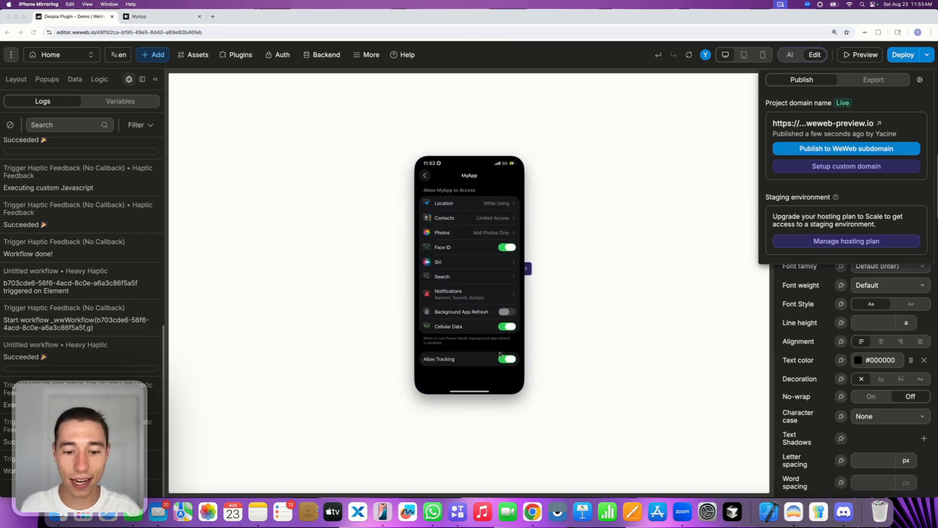
pyautogui.click(508, 360)
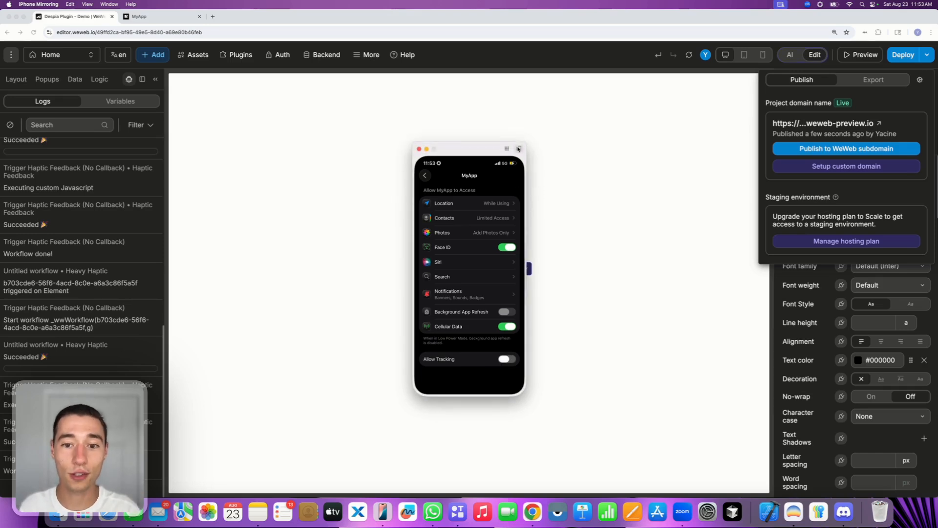
# Relaunch MyApp from the iPhone home screen with tracking disallowed and dismiss its load alert
pyautogui.click(520, 149)
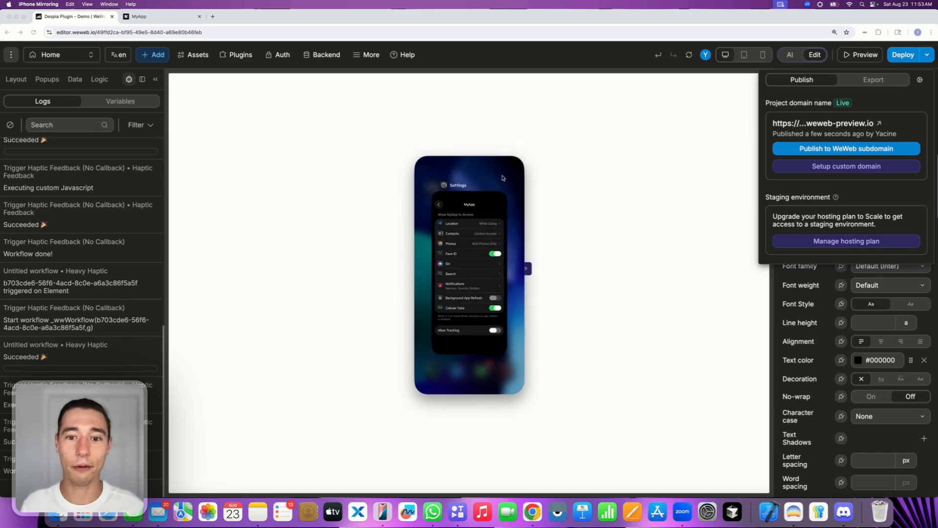
pyautogui.click(503, 178)
pyautogui.click(433, 185)
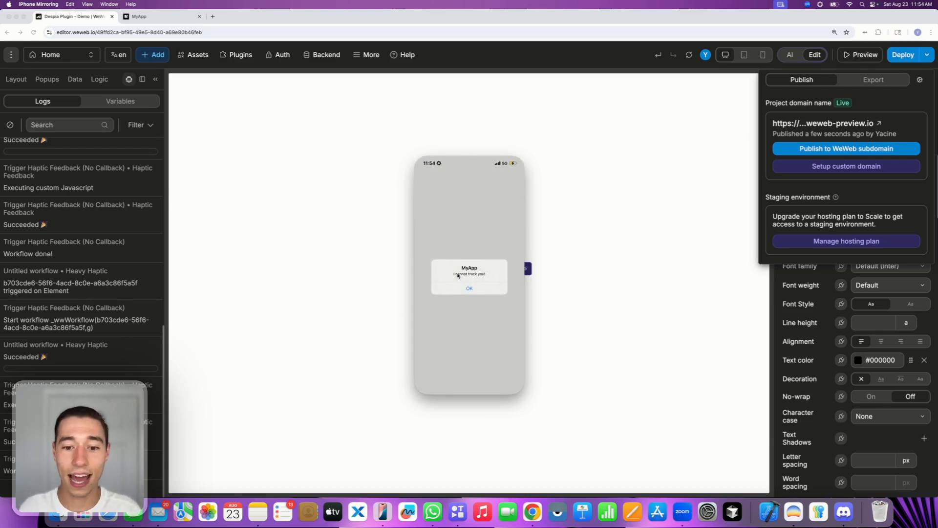
pyautogui.click(464, 289)
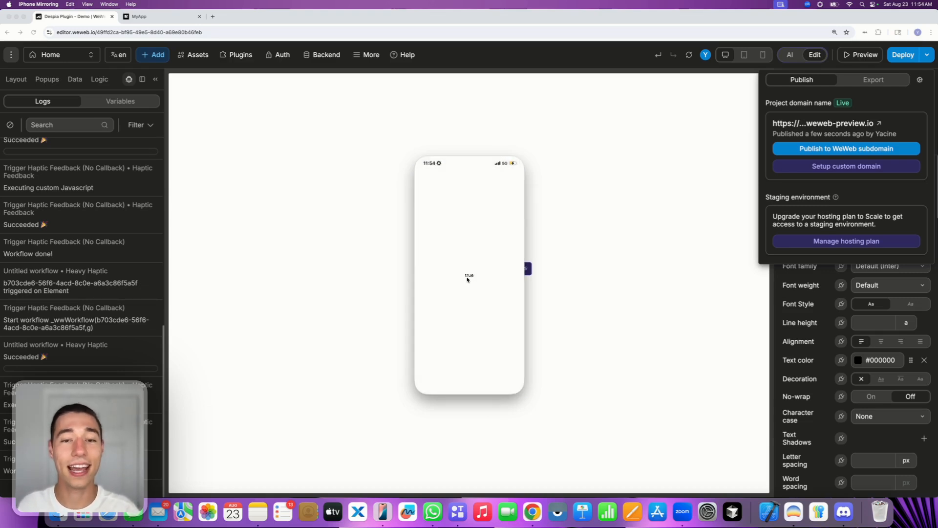